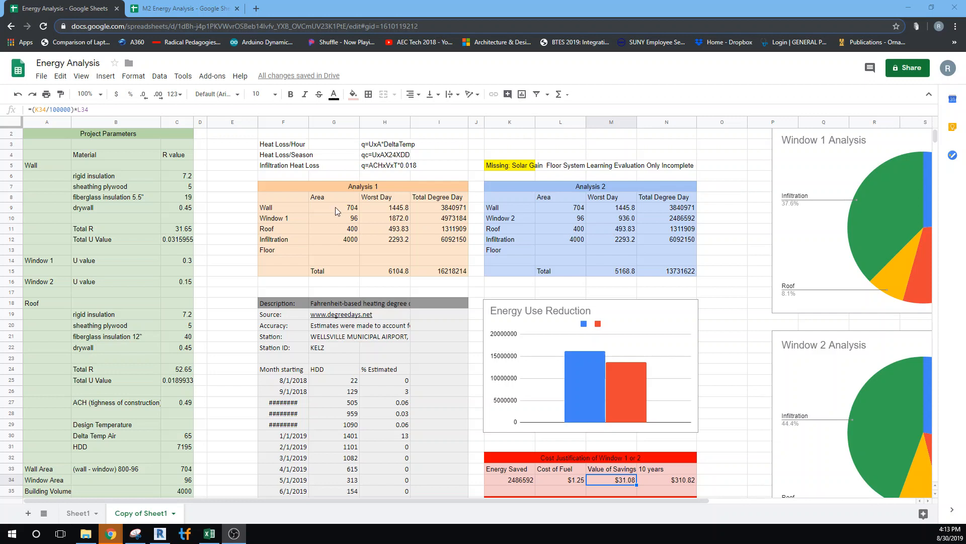
- Clear the Area, Worst Day and Total Degree Day entries in the Analysis 1 table, including both cells of its Total row
{"action": "left_click_drag", "start_coordinate": [335, 207], "coordinate": [423, 255]}
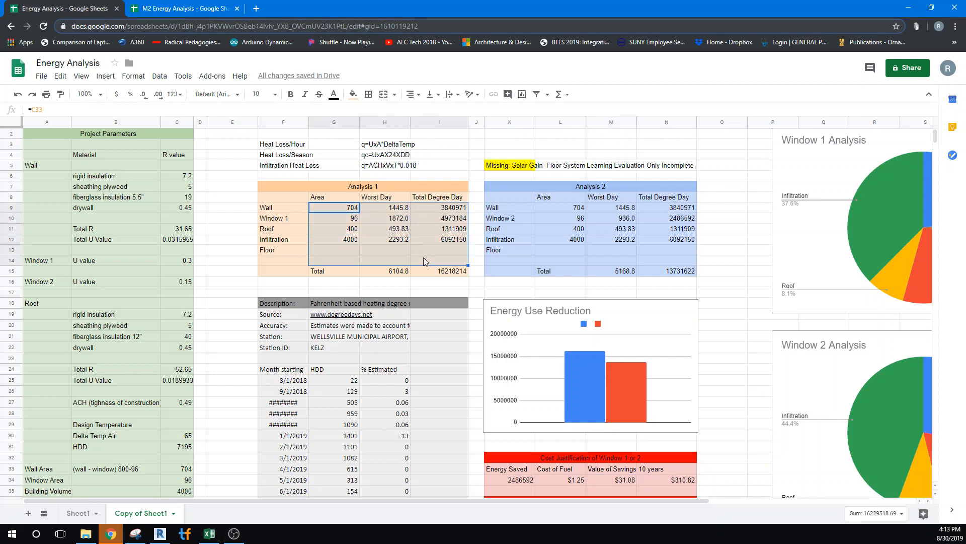
{"action": "key", "text": "Delete"}
{"action": "left_click", "coordinate": [399, 272]}
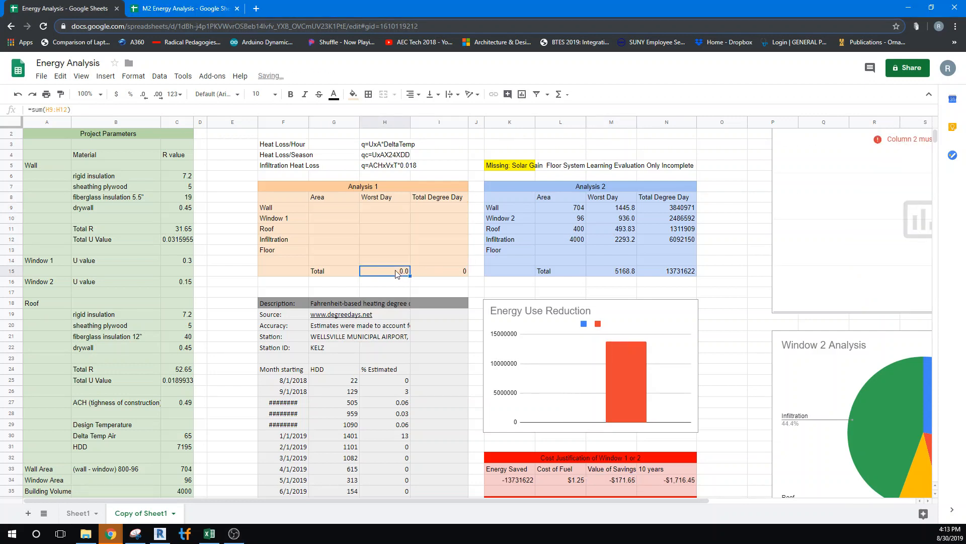
{"action": "key", "text": "Delete"}
{"action": "left_click", "coordinate": [422, 272]}
{"action": "key", "text": "Delete"}
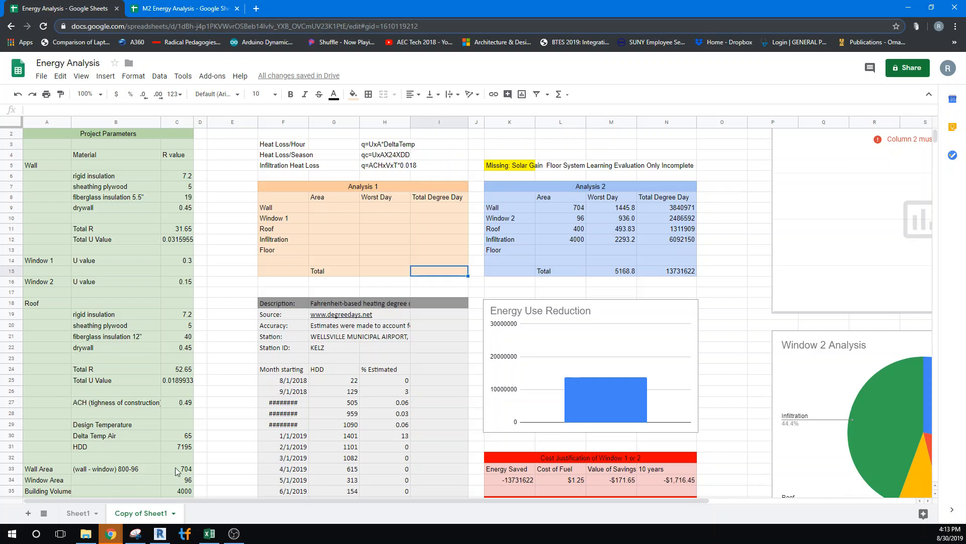
- Fill the Analysis 1 areas for Wall and Window 1 with references to the project parameters, =C33 and =C34
{"action": "left_click", "coordinate": [333, 209]}
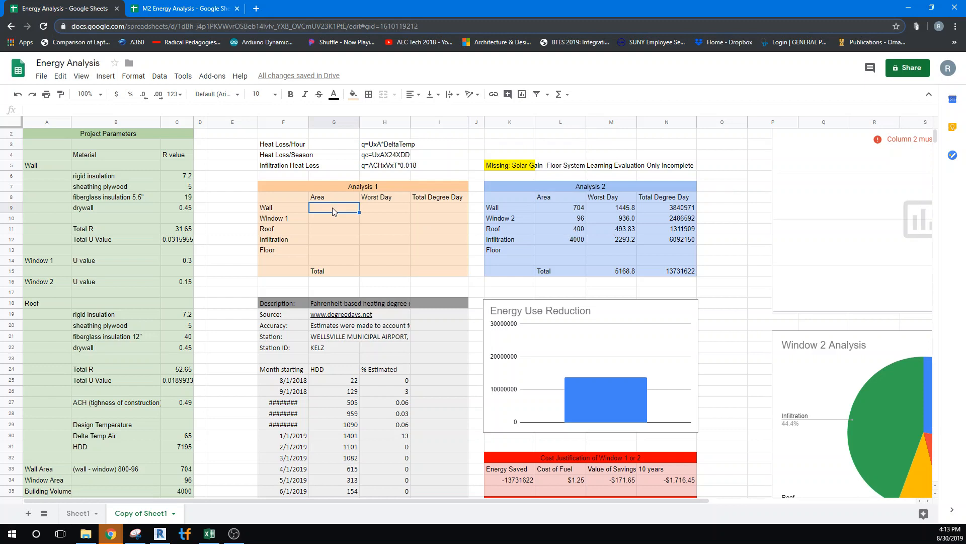
{"action": "type", "text": "="}
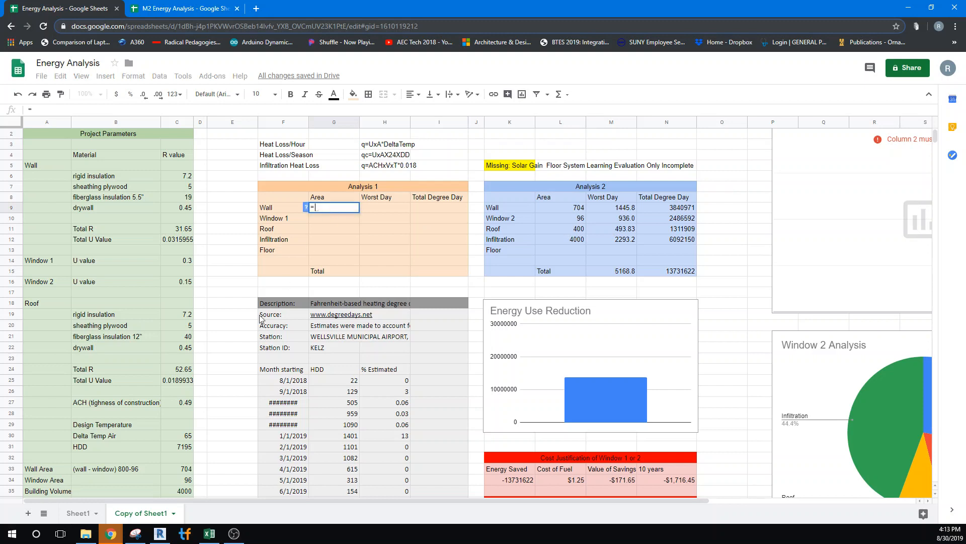
{"action": "left_click", "coordinate": [176, 469]}
{"action": "key", "text": "Return"}
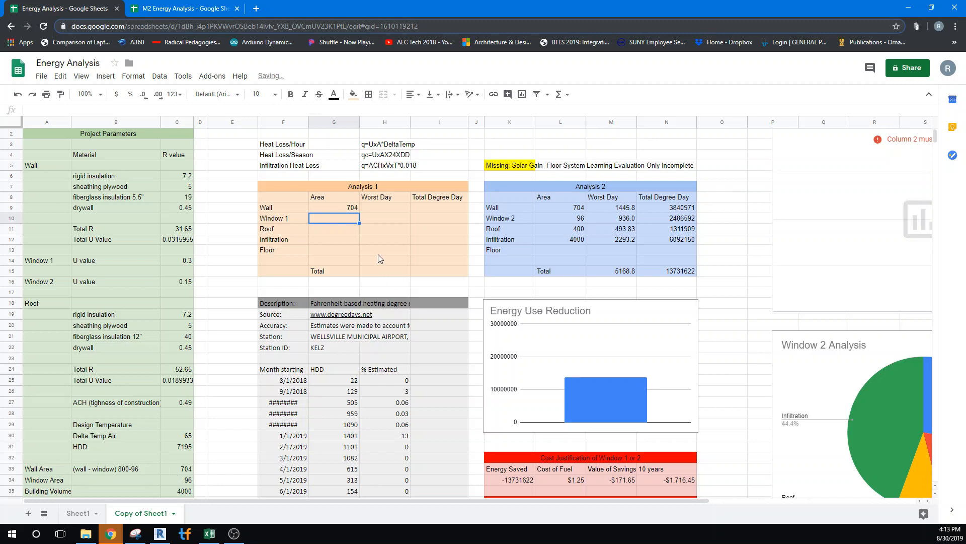
{"action": "type", "text": "="}
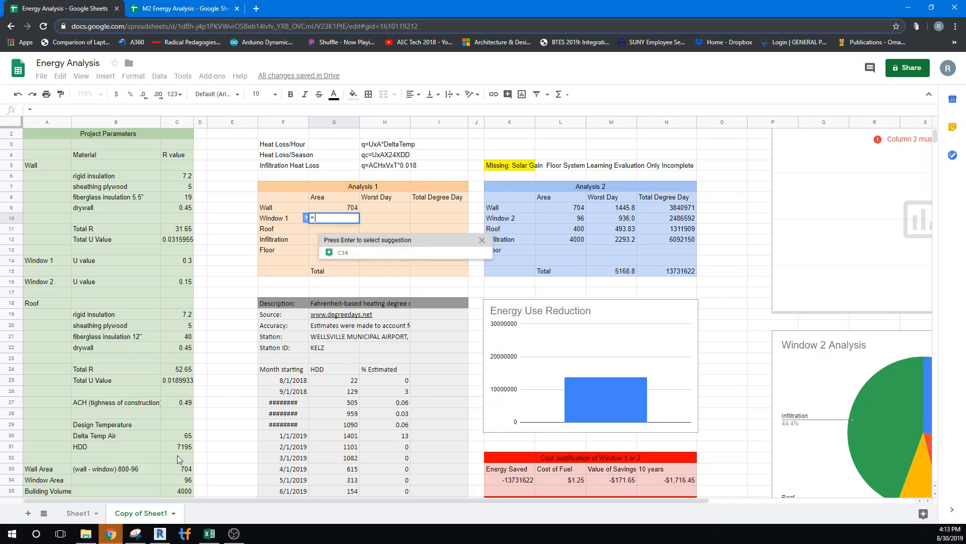
{"action": "left_click", "coordinate": [188, 479]}
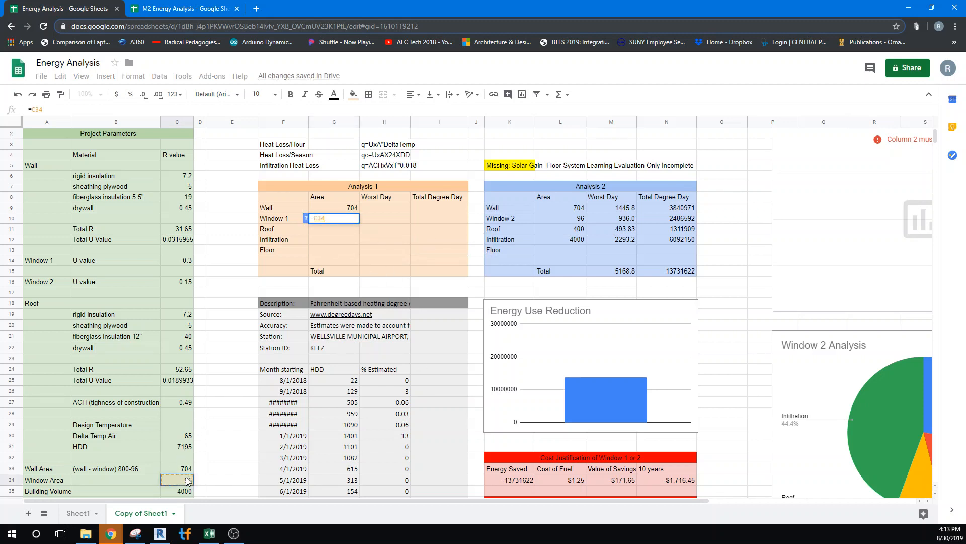
{"action": "key", "text": "Return"}
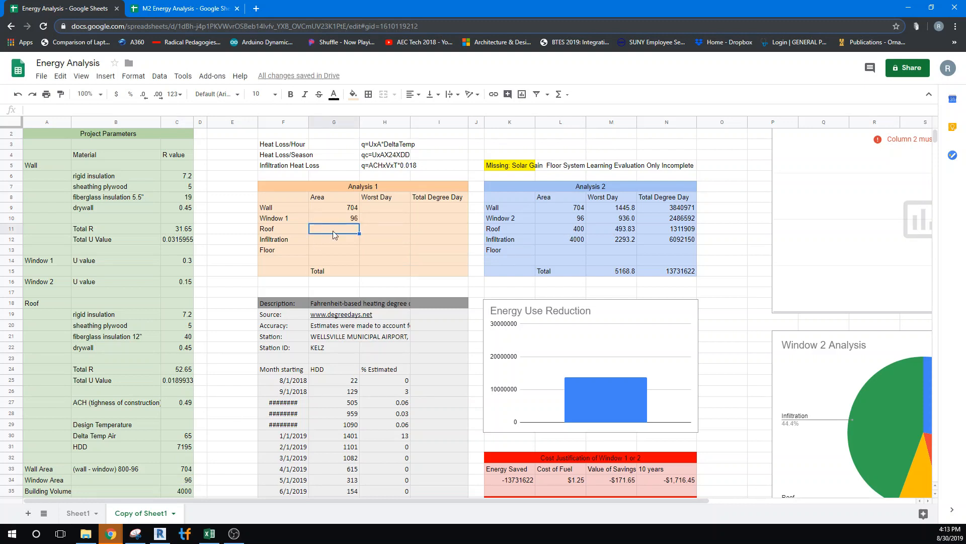
- Reference the Roof Area parameter for the Roof's area in Analysis 1 with =C36
{"action": "type", "text": "="}
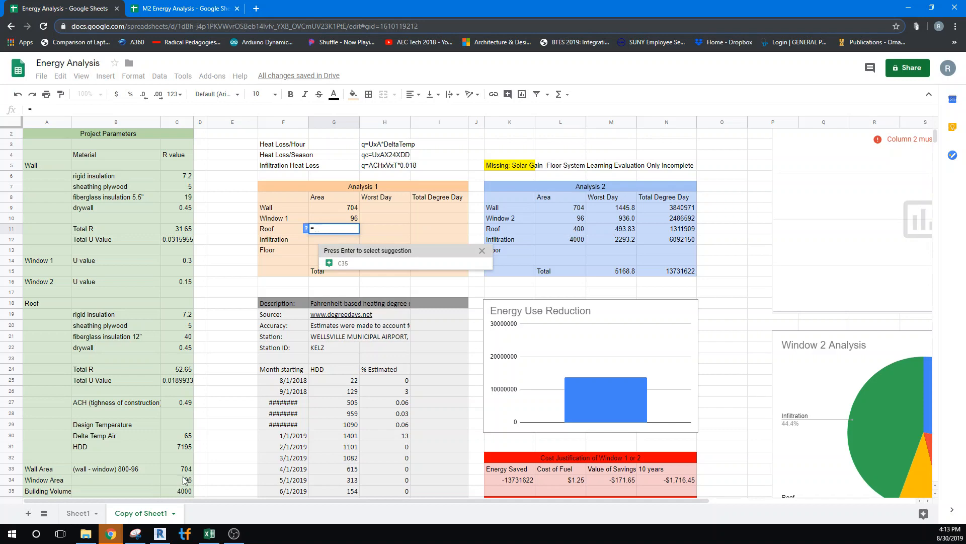
{"action": "scroll", "coordinate": [184, 480], "scroll_direction": "down", "scroll_amount": 3}
{"action": "left_click", "coordinate": [181, 400]}
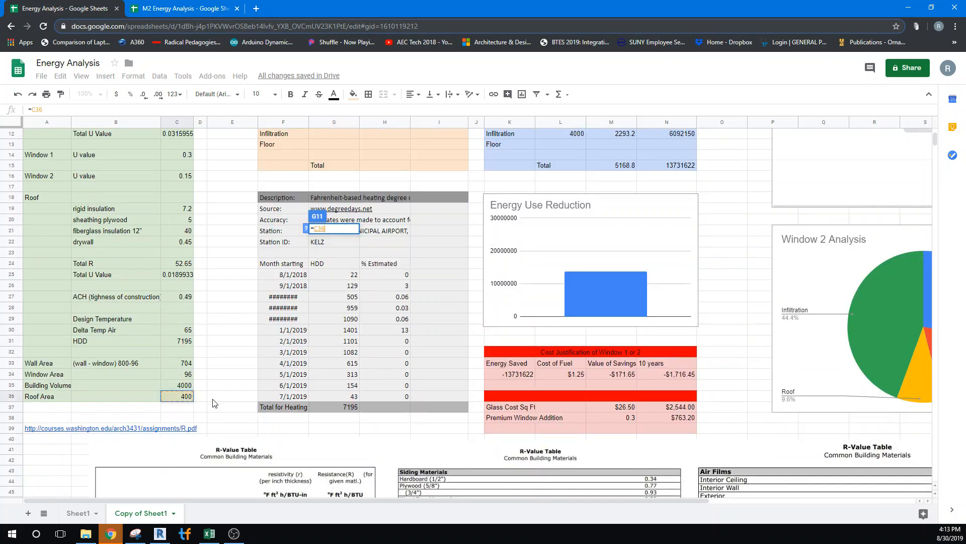
{"action": "key", "text": "Return"}
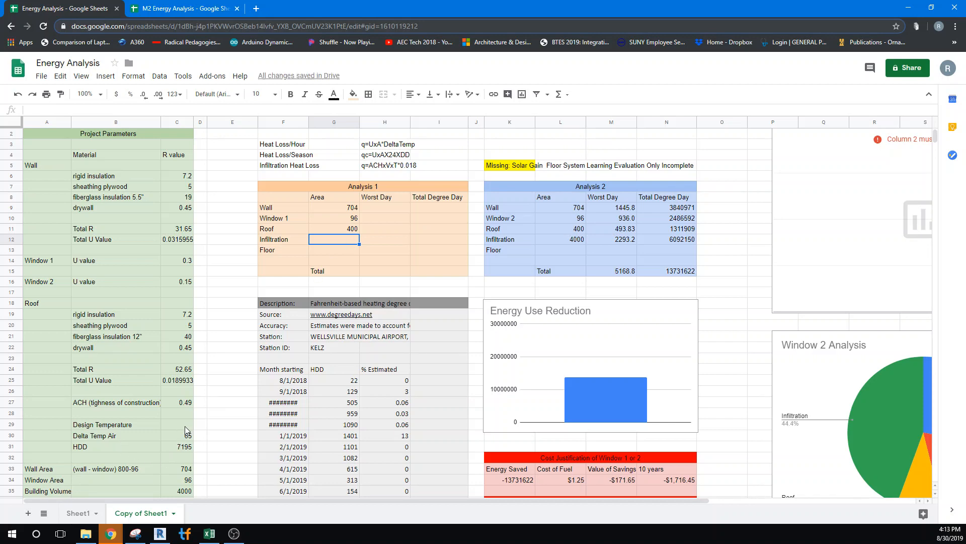
{"action": "scroll", "coordinate": [185, 426], "scroll_direction": "down", "scroll_amount": 3}
{"action": "left_click", "coordinate": [181, 388]}
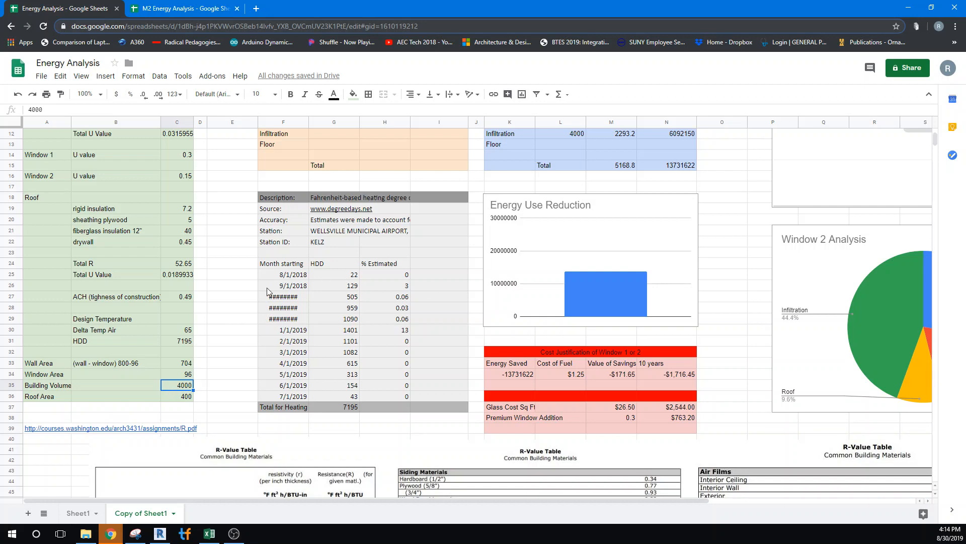
{"action": "scroll", "coordinate": [229, 283], "scroll_direction": "up", "scroll_amount": 2}
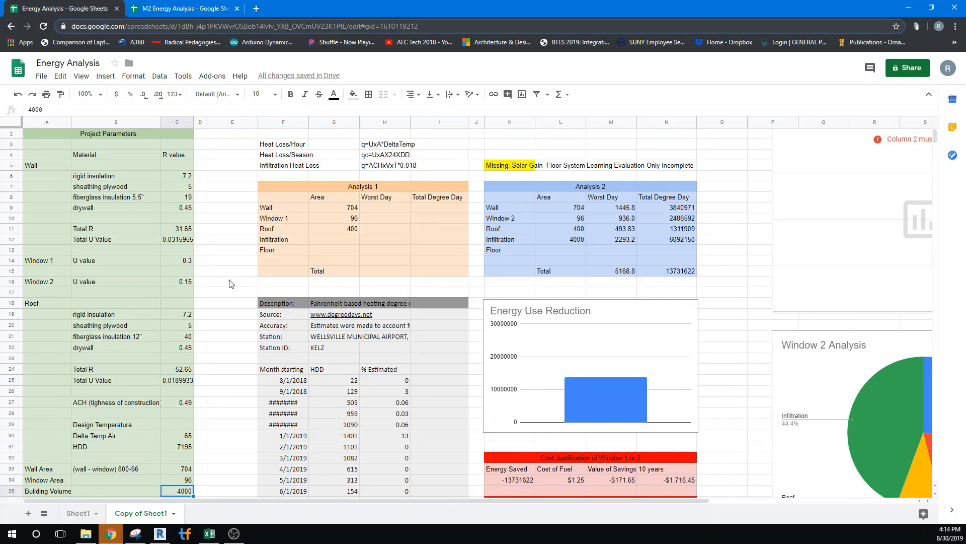
{"action": "left_click", "coordinate": [337, 241]}
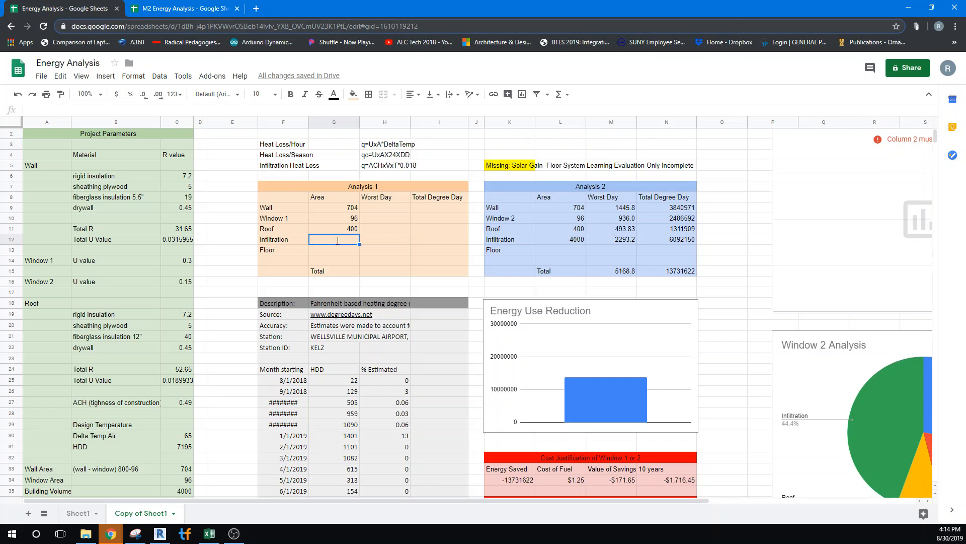
{"action": "type", "text": "4000"}
{"action": "key", "text": "BackSpace"}
{"action": "key", "text": "BackSpace"}
{"action": "key", "text": "BackSpace"}
{"action": "key", "text": "BackSpace"}
- Reference the Building Volume parameter in the Infiltration row's Area cell of Analysis 1 with =C35
{"action": "type", "text": "="}
{"action": "left_click", "coordinate": [175, 490]}
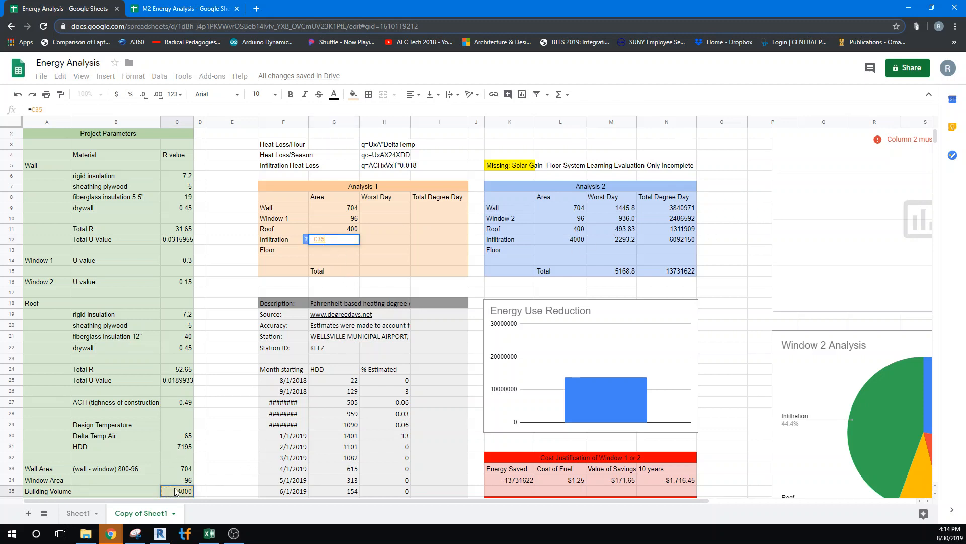
{"action": "key", "text": "Return"}
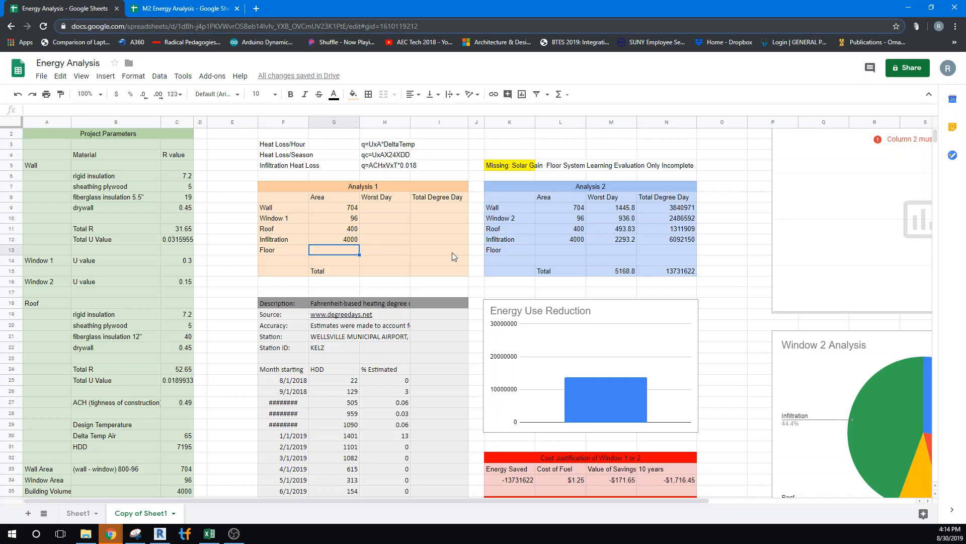
- Calculate the Wall's Worst Day heat loss in Analysis 1 as U value times area times delta temperature, =C12*G9*C30
{"action": "left_click", "coordinate": [388, 209]}
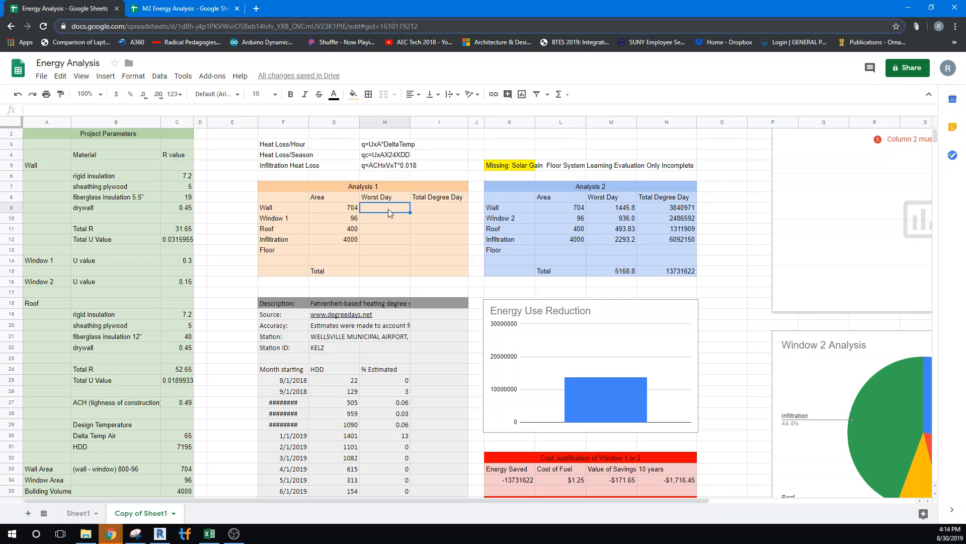
{"action": "type", "text": "="}
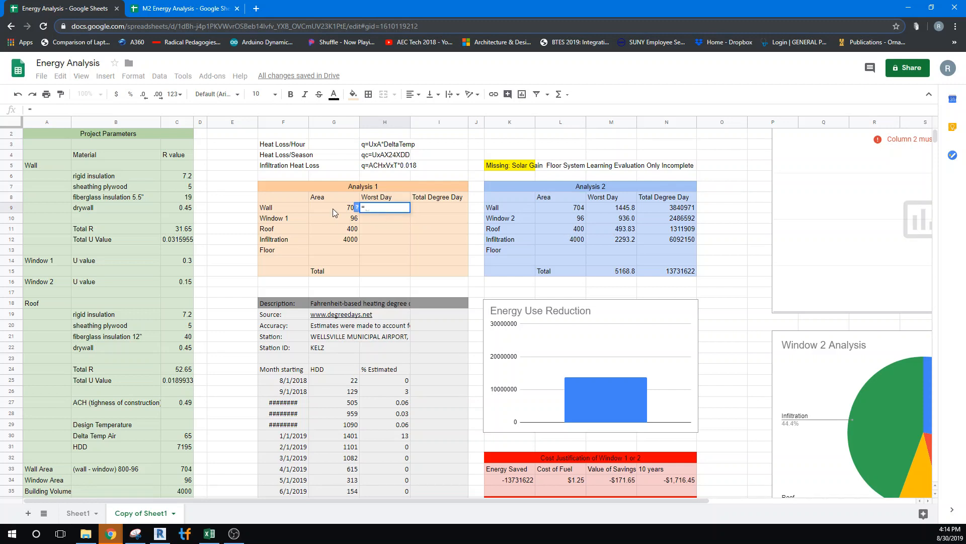
{"action": "left_click", "coordinate": [188, 241]}
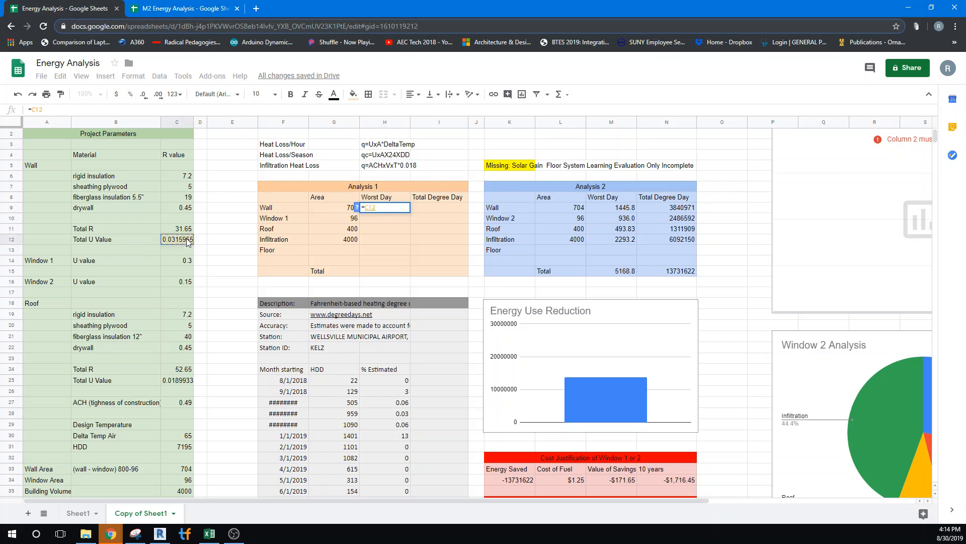
{"action": "type", "text": "*"}
{"action": "left_click", "coordinate": [333, 209]}
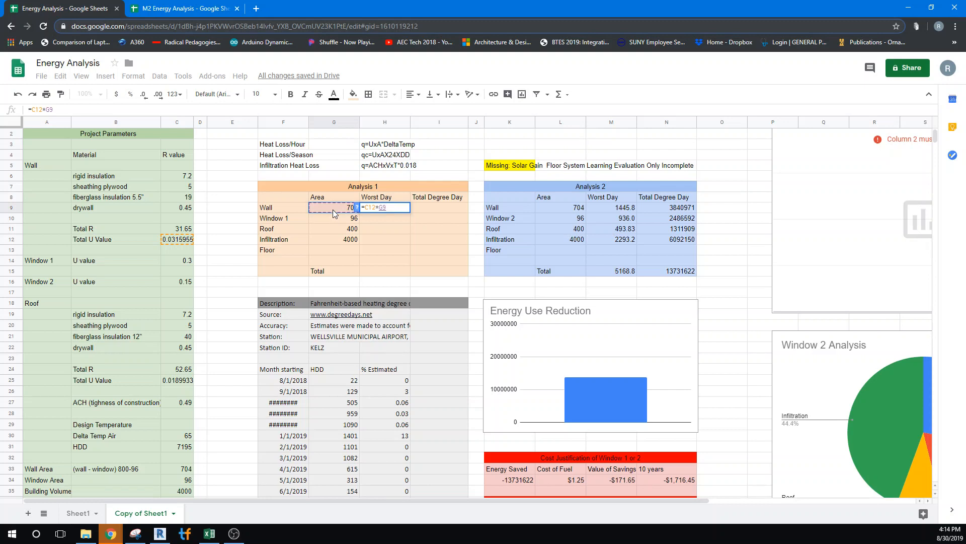
{"action": "type", "text": "*"}
{"action": "left_click", "coordinate": [185, 438]}
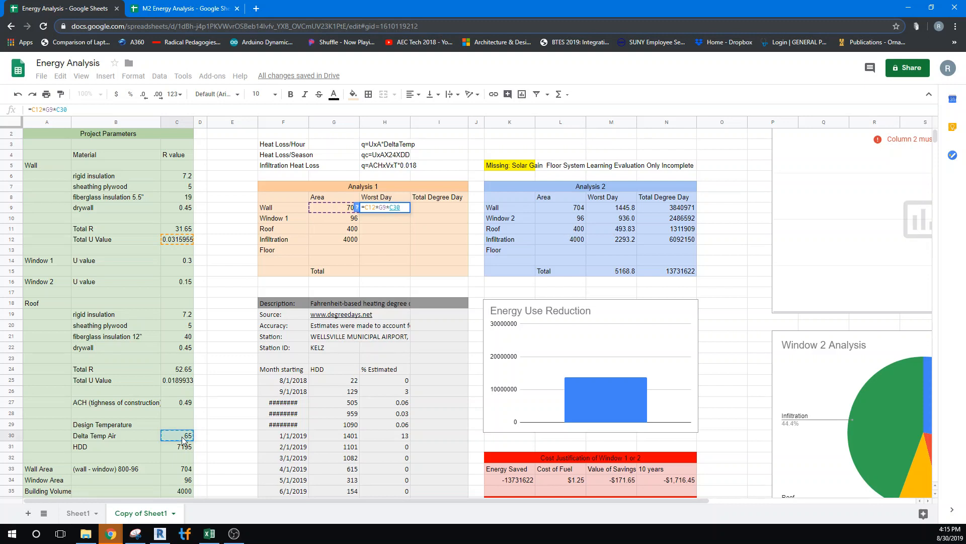
{"action": "key", "text": "Return"}
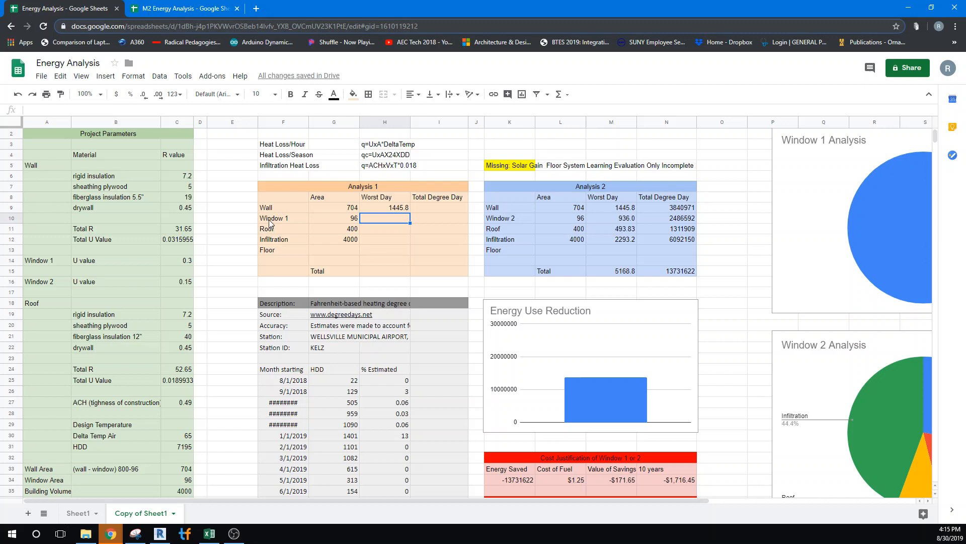
- Calculate Window 1's Worst Day heat loss in Analysis 1 from its U value, window area and delta temperature, =C14*C34*C30
{"action": "left_click", "coordinate": [351, 222]}
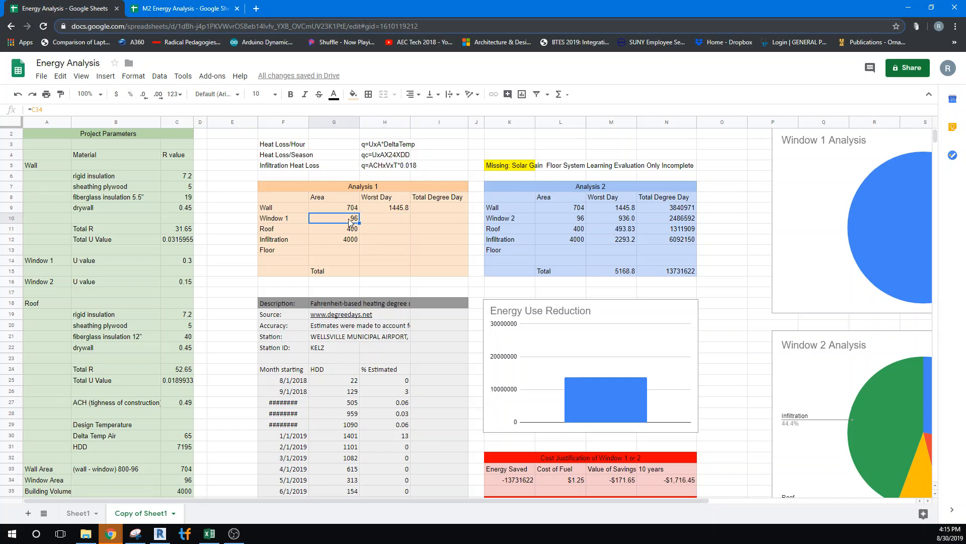
{"action": "left_click", "coordinate": [387, 223]}
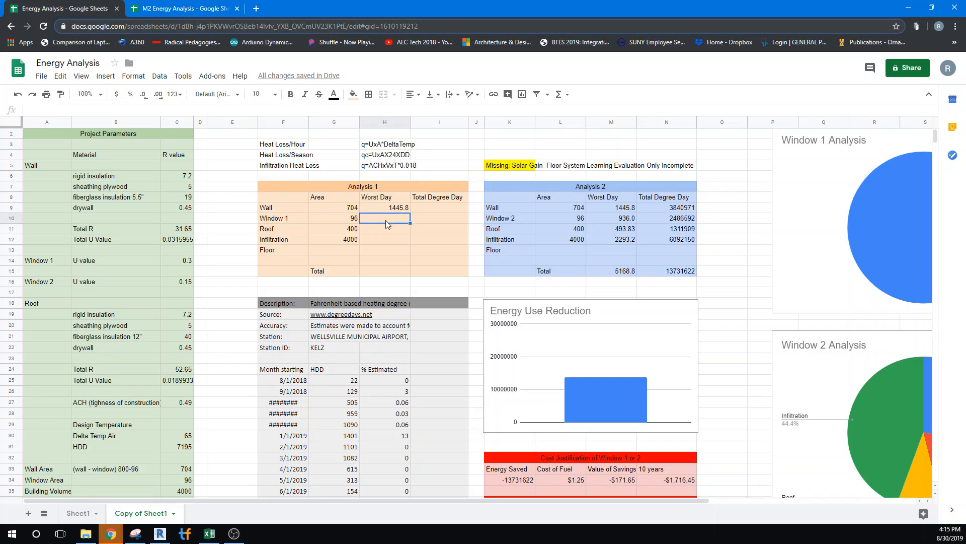
{"action": "type", "text": "="}
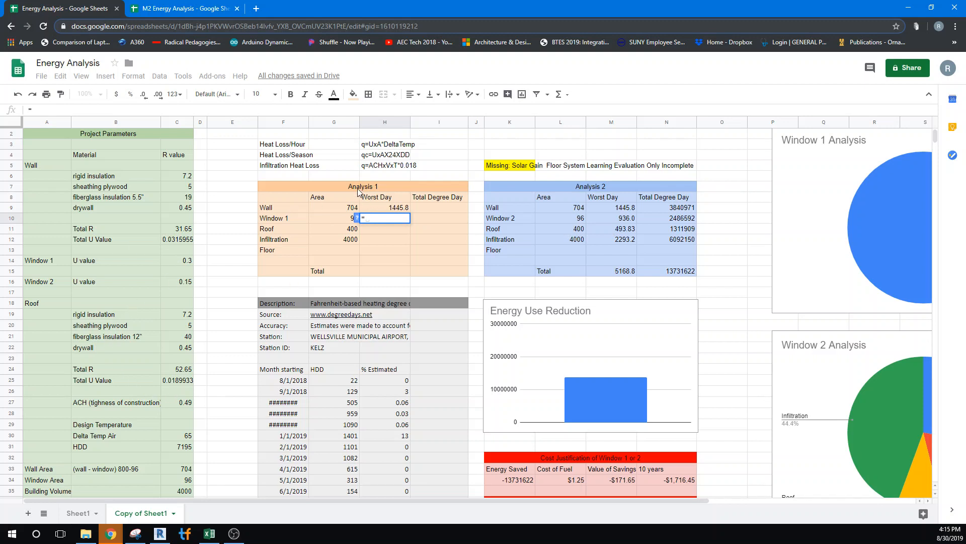
{"action": "left_click", "coordinate": [185, 259]}
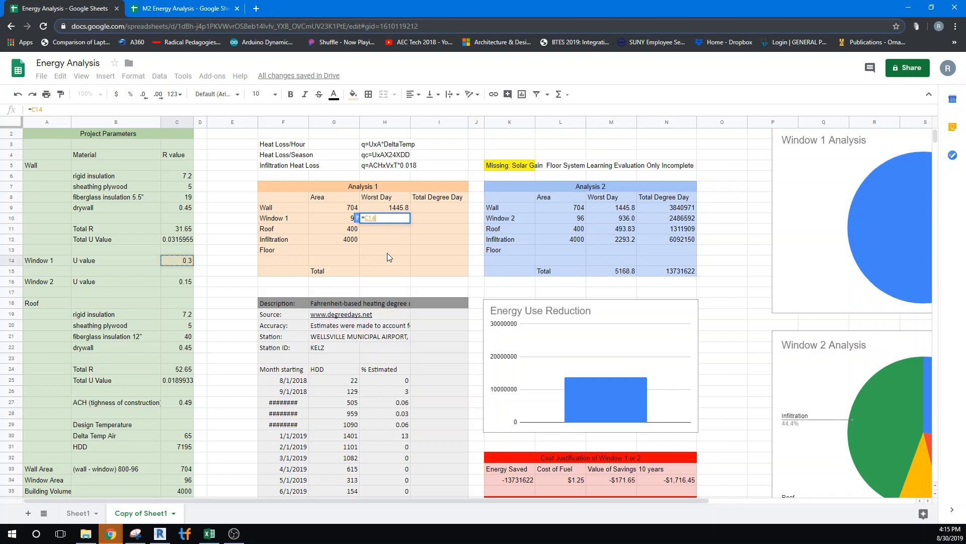
{"action": "type", "text": "*"}
{"action": "left_click", "coordinate": [174, 481]}
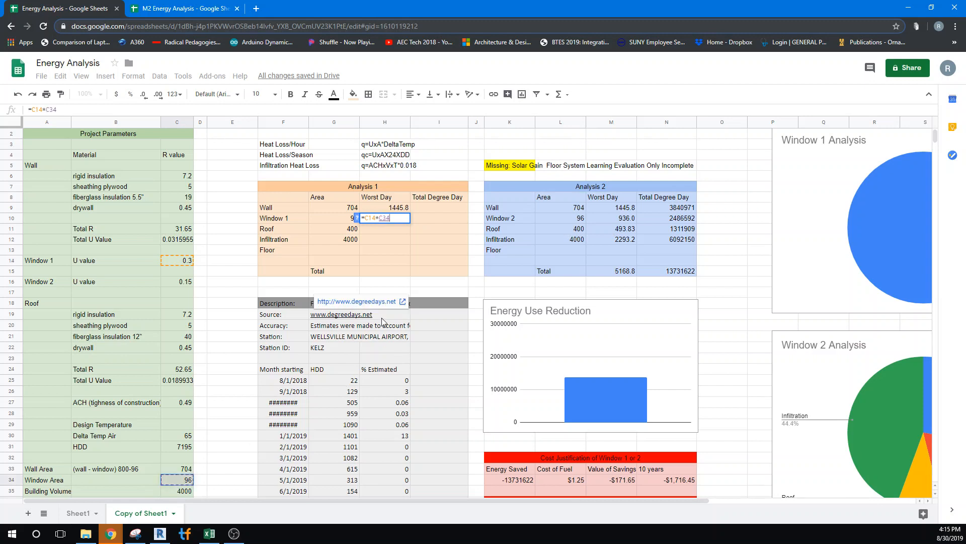
{"action": "type", "text": "*"}
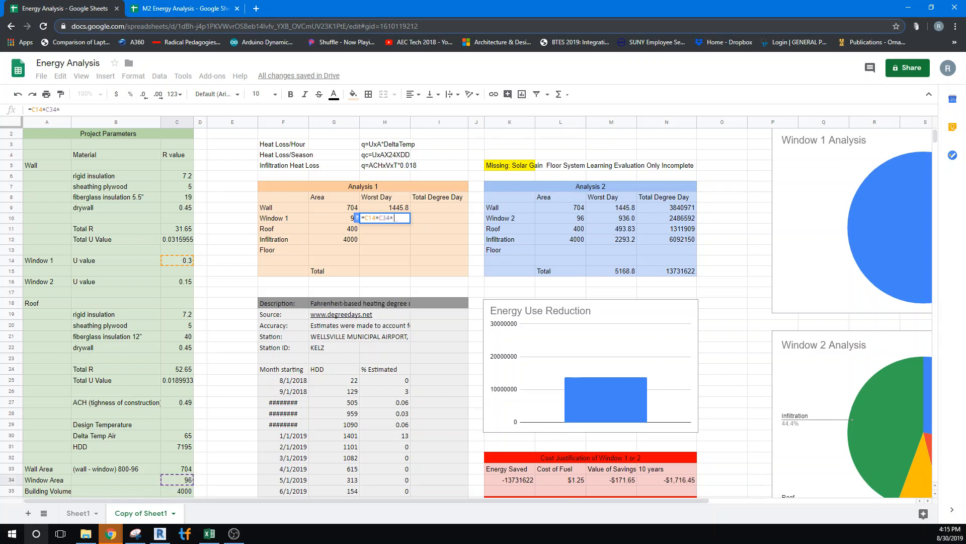
{"action": "left_click", "coordinate": [181, 437]}
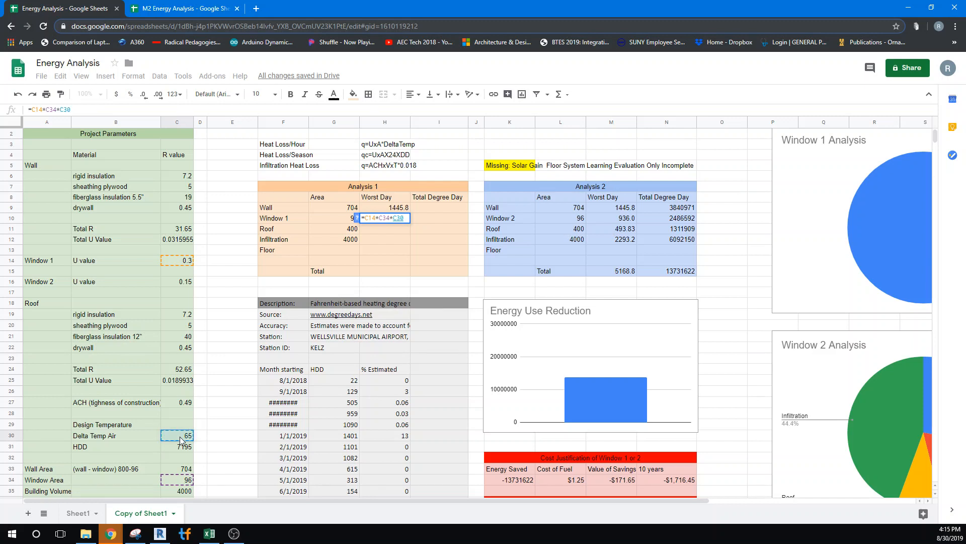
{"action": "key", "text": "Return"}
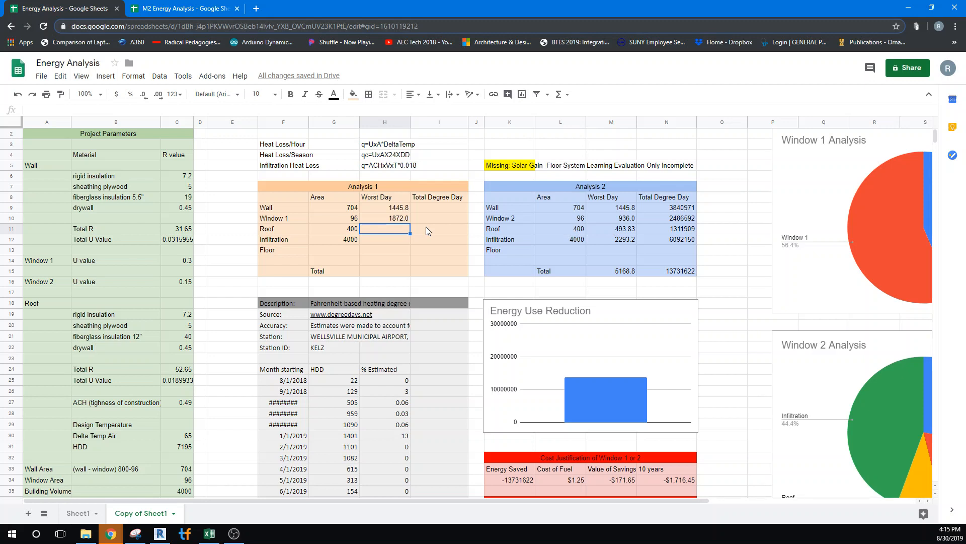
- Calculate the Roof's Worst Day heat loss in Analysis 1 from its total U value, roof area and delta temperature, =C25*C36*C30
{"action": "left_click", "coordinate": [389, 221]}
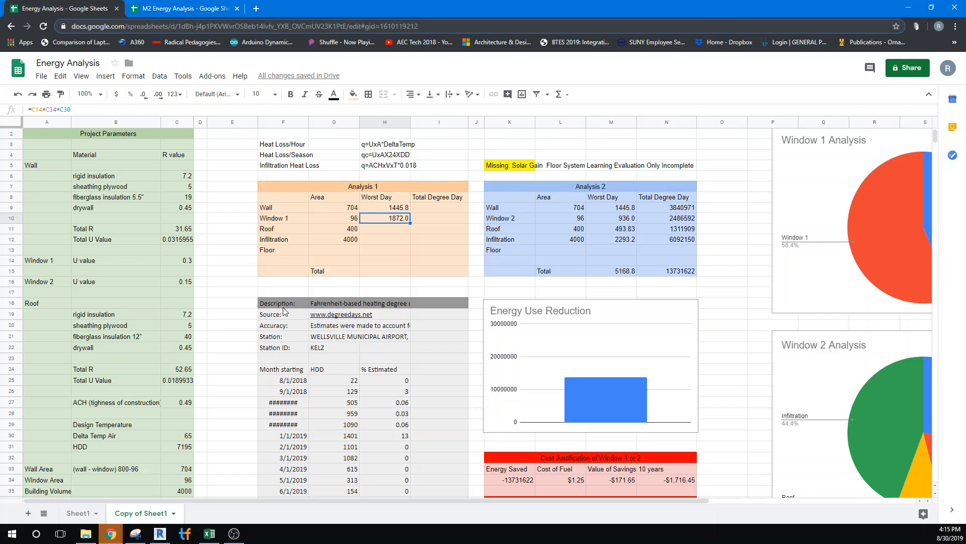
{"action": "left_click", "coordinate": [379, 230]}
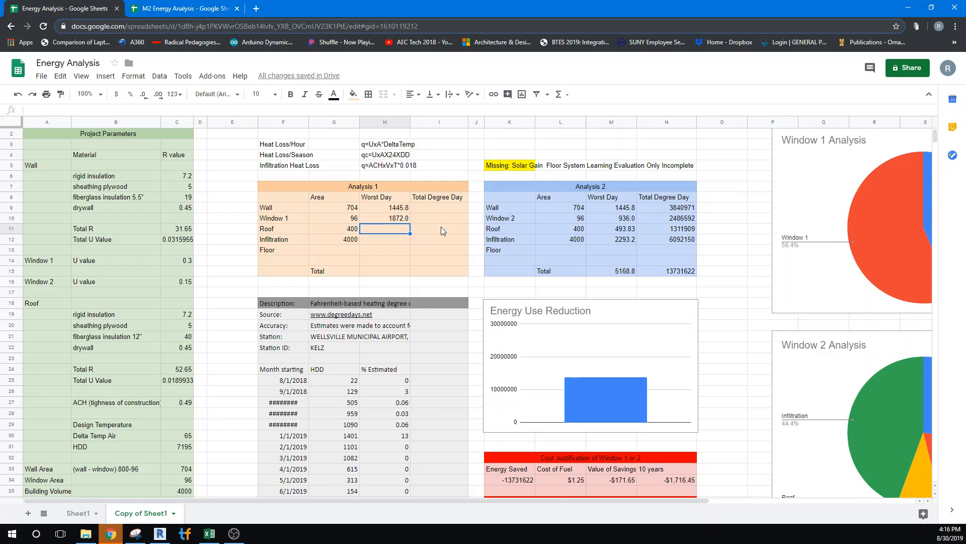
{"action": "type", "text": "="}
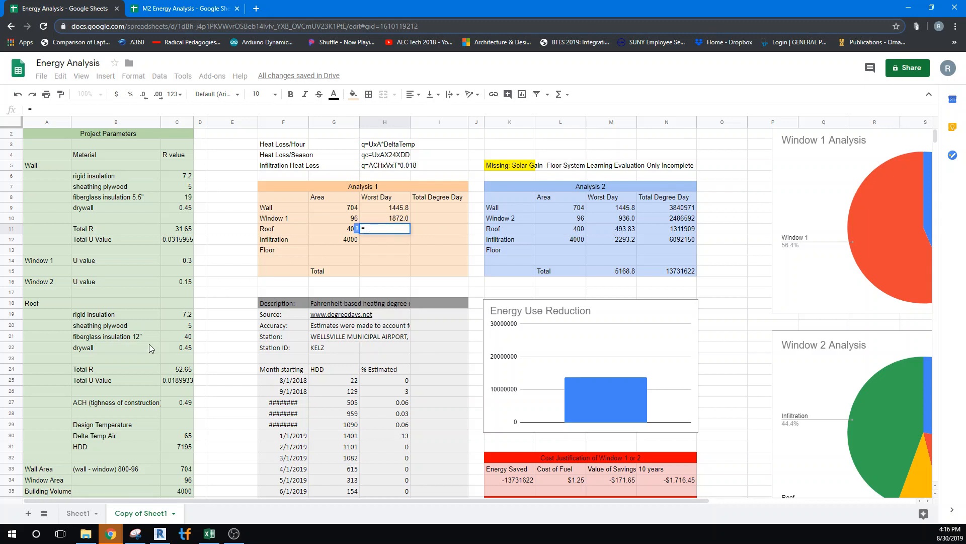
{"action": "left_click", "coordinate": [177, 384]}
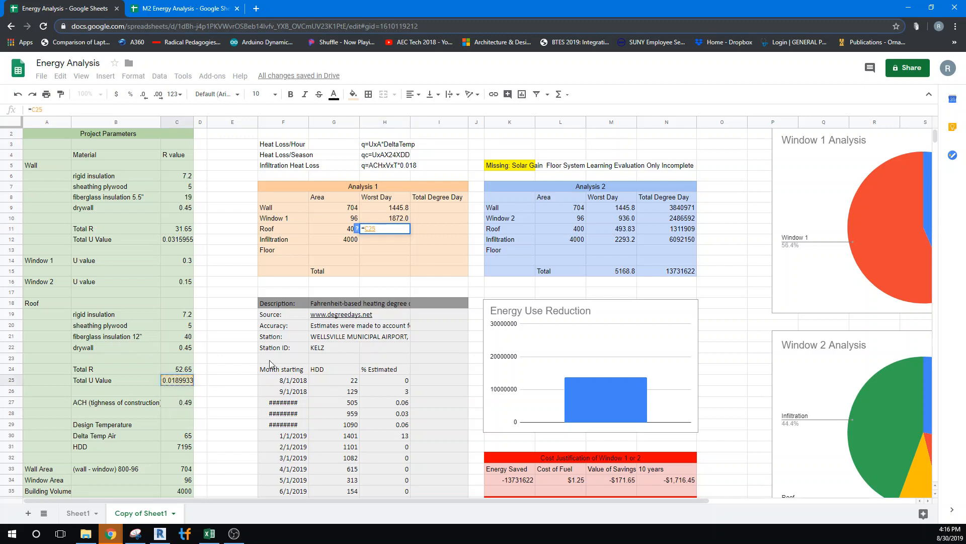
{"action": "type", "text": "*"}
{"action": "scroll", "coordinate": [179, 450], "scroll_direction": "down", "scroll_amount": 2}
{"action": "scroll", "coordinate": [395, 243], "scroll_direction": "up", "scroll_amount": 5}
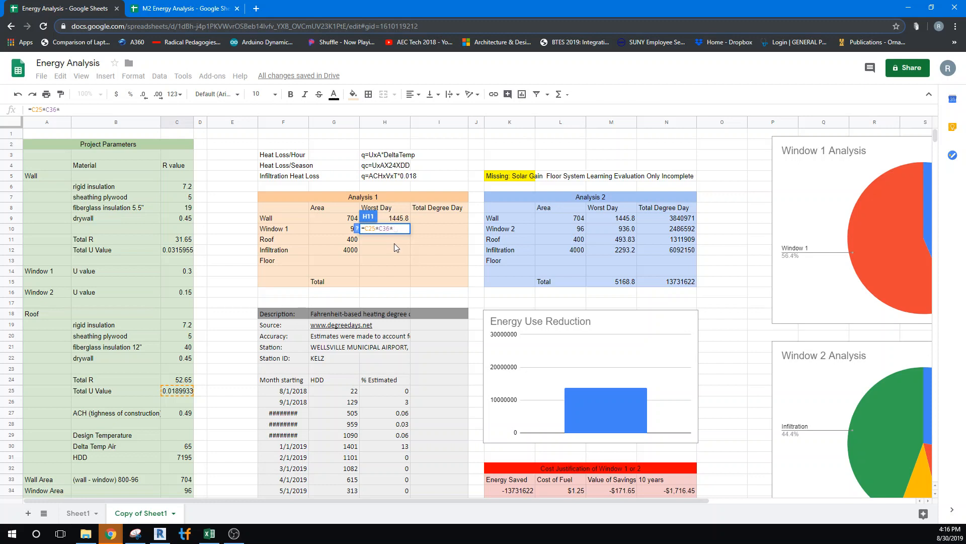
{"action": "left_click", "coordinate": [185, 446]}
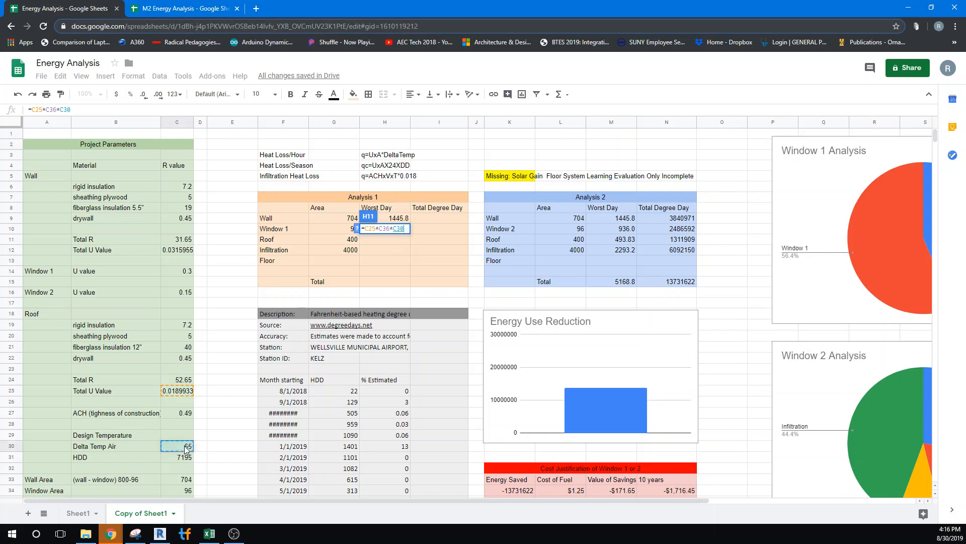
{"action": "key", "text": "Return"}
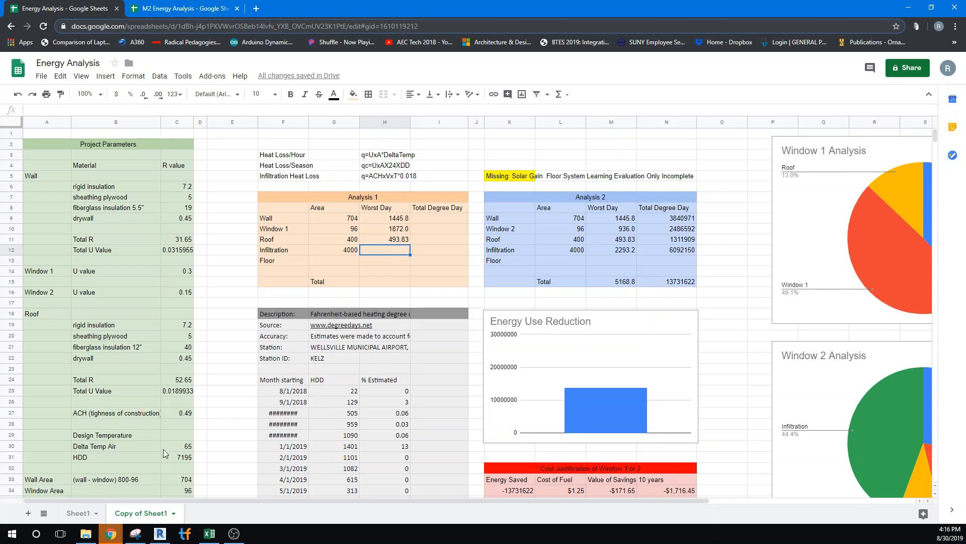
- Calculate the Infiltration Worst Day heat loss in Analysis 1 from ACH, building volume and delta temperature, =C27*C35*C30*.018
{"action": "type", "text": "="}
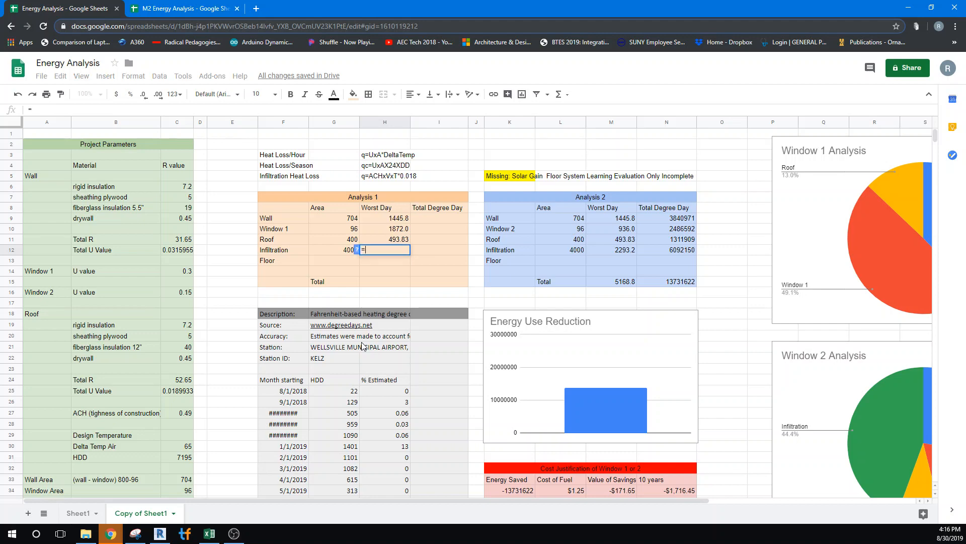
{"action": "scroll", "coordinate": [189, 447], "scroll_direction": "down", "scroll_amount": 3}
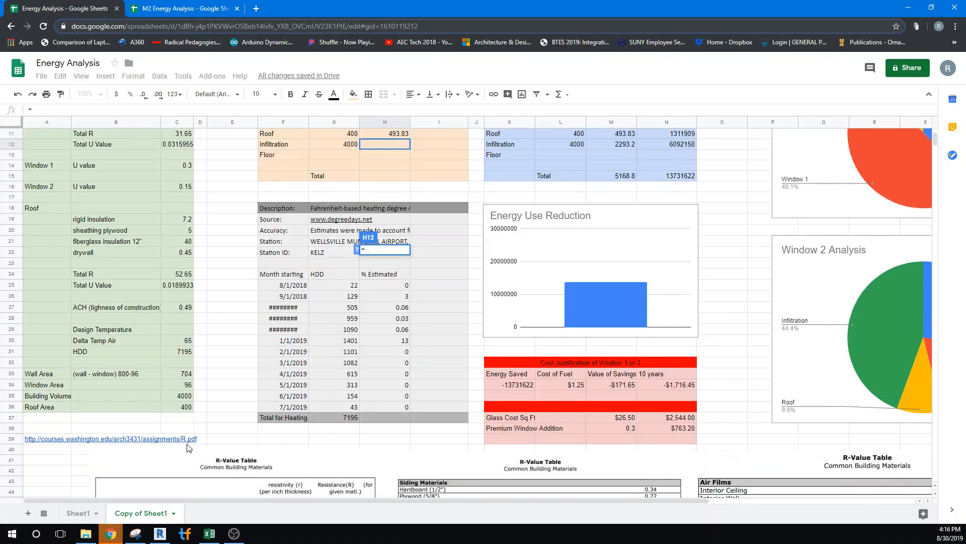
{"action": "left_click", "coordinate": [178, 398]}
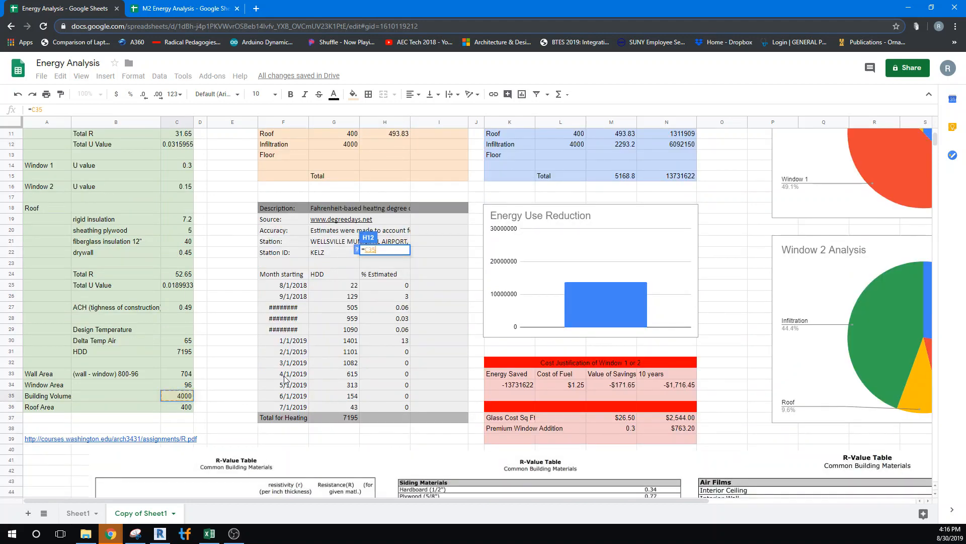
{"action": "scroll", "coordinate": [287, 380], "scroll_direction": "up", "scroll_amount": 3}
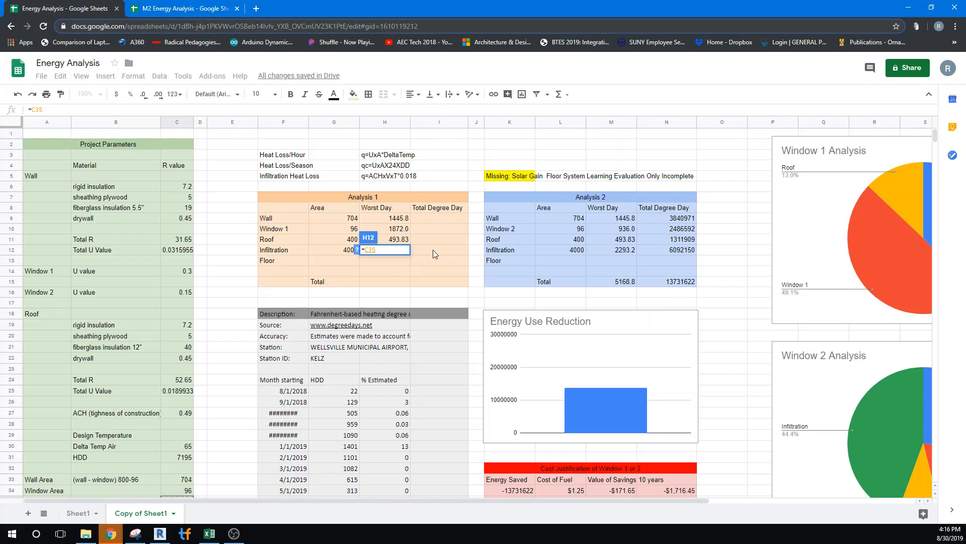
{"action": "key", "text": "BackSpace"}
{"action": "left_click", "coordinate": [181, 414]}
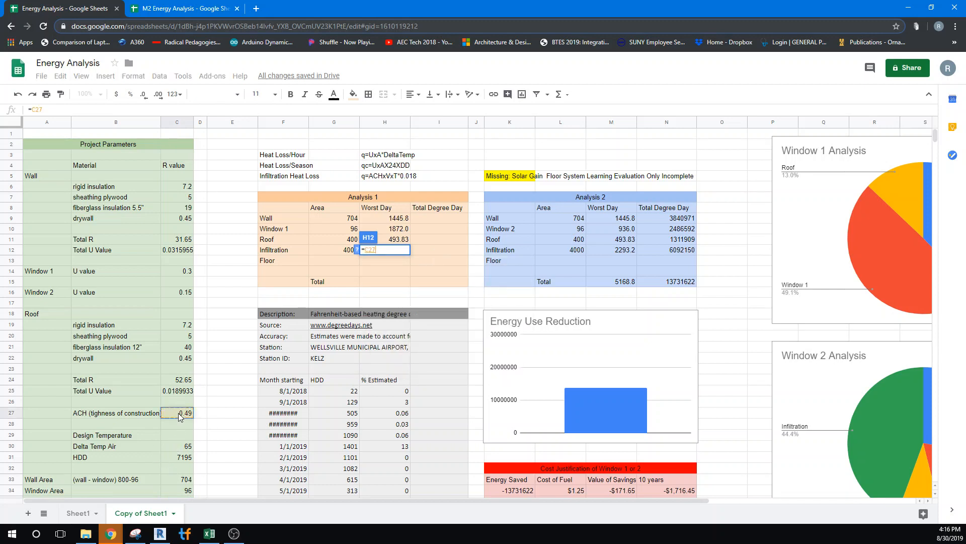
{"action": "type", "text": "*"}
{"action": "scroll", "coordinate": [151, 353], "scroll_direction": "down", "scroll_amount": 3}
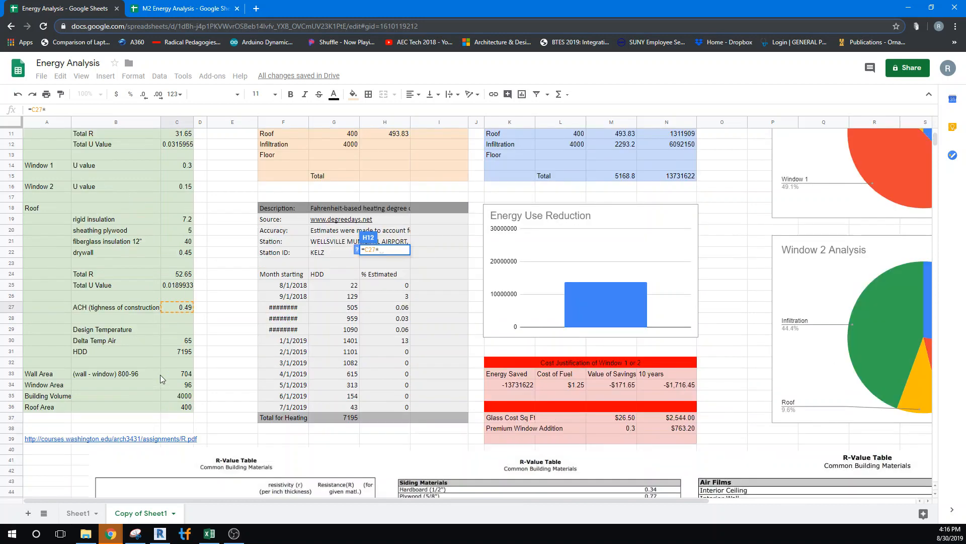
{"action": "left_click", "coordinate": [181, 395]}
{"action": "scroll", "coordinate": [331, 287], "scroll_direction": "up", "scroll_amount": 3}
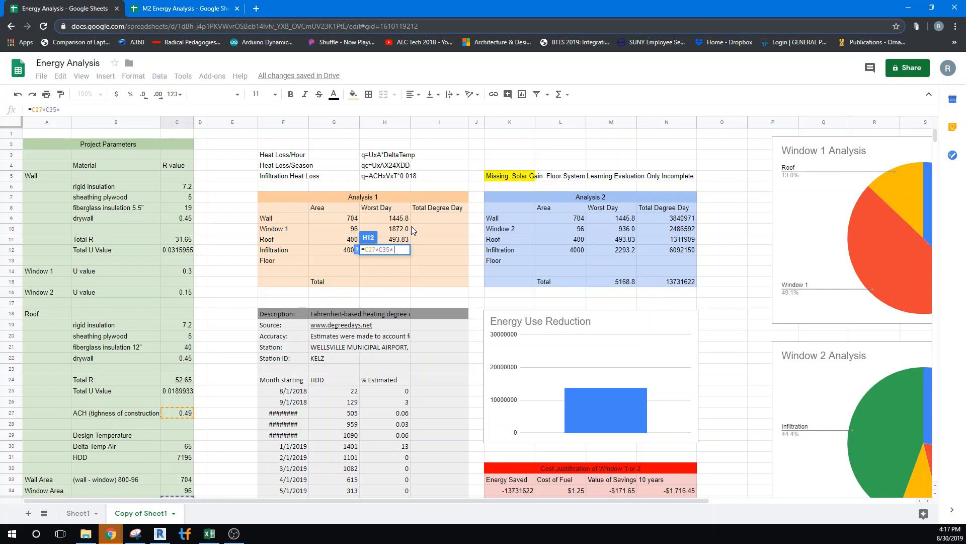
{"action": "type", "text": "*"}
{"action": "left_click", "coordinate": [186, 448]}
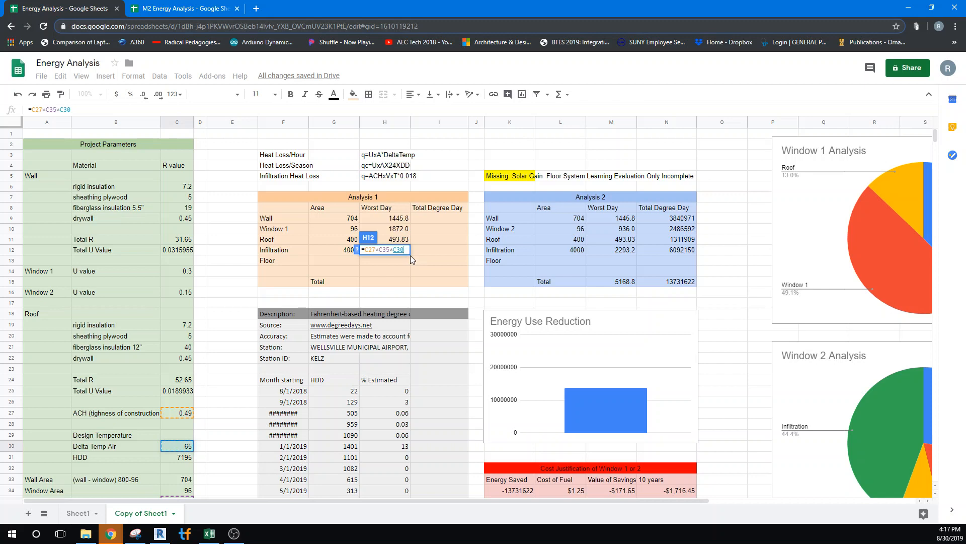
{"action": "type", "text": "*."}
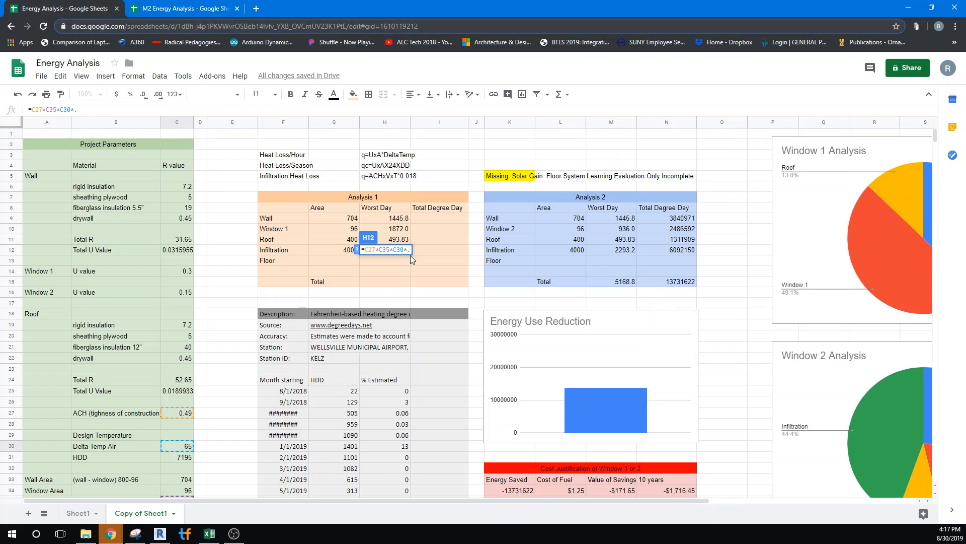
{"action": "type", "text": "018"}
{"action": "key", "text": "Return"}
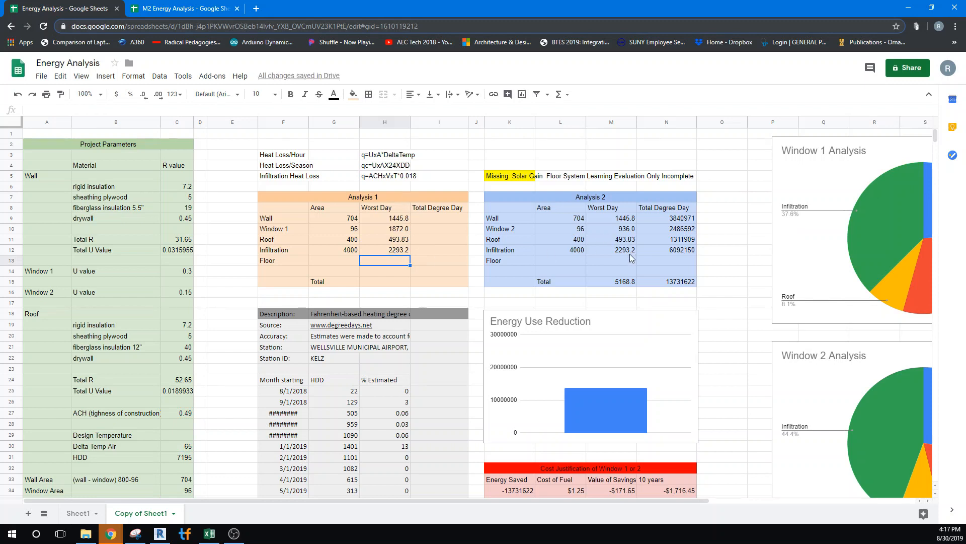
- Open the degreedays.net source link from the spreadsheet and search for weather stations near Alfred NY
{"action": "mouse_move", "coordinate": [331, 328]}
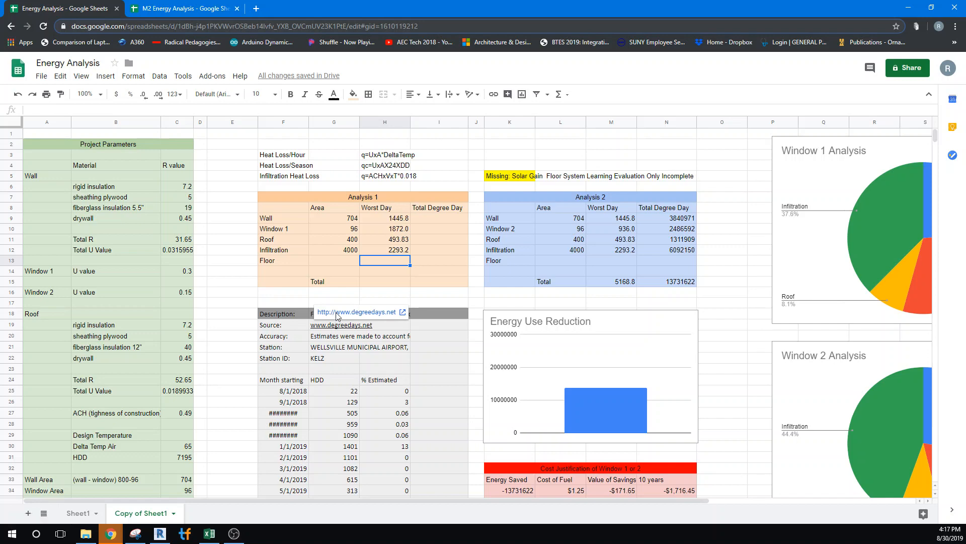
{"action": "left_click", "coordinate": [337, 312]}
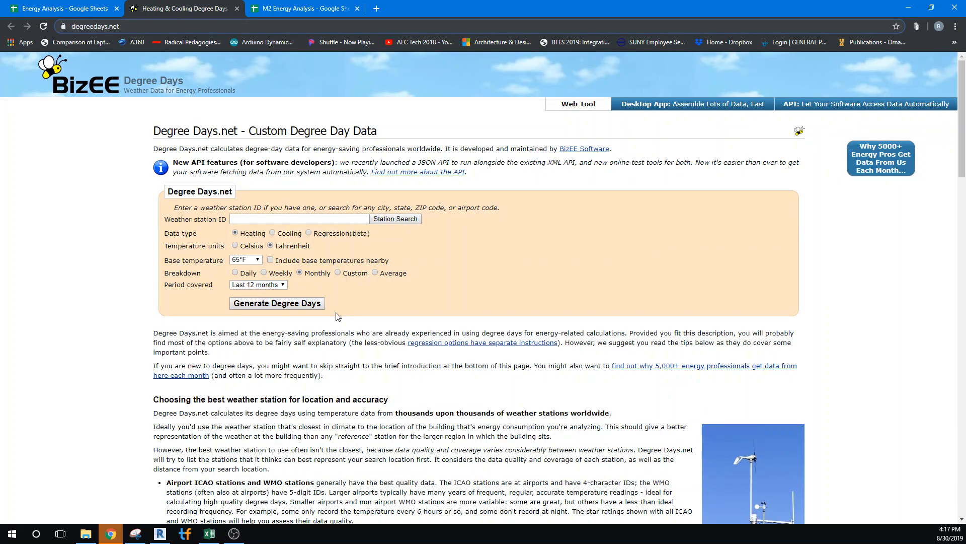
{"action": "left_click", "coordinate": [247, 220]}
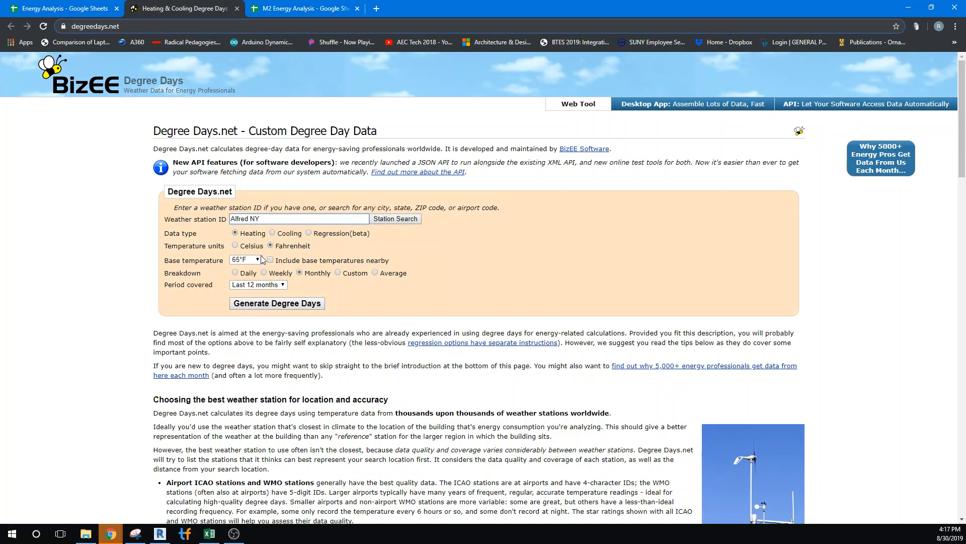
{"action": "left_click", "coordinate": [395, 219]}
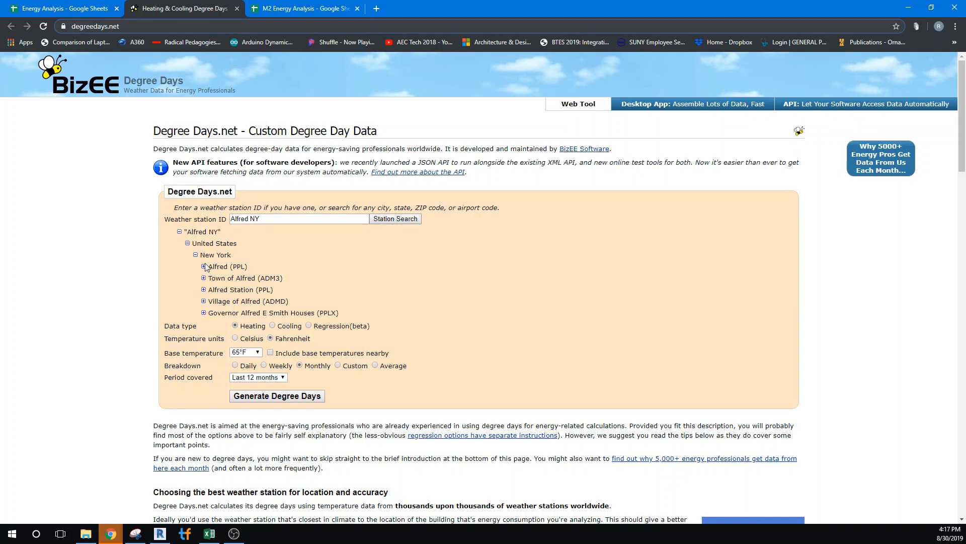
- Choose the KELZ Wellsville Municipal Airport station under Alfred (PPL) and generate its heating degree days
{"action": "left_click", "coordinate": [203, 267]}
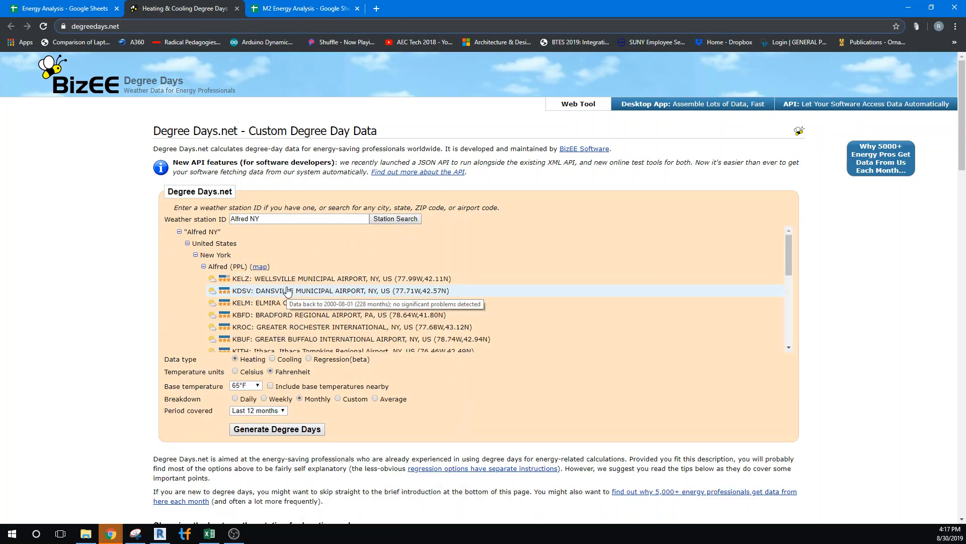
{"action": "left_click", "coordinate": [263, 279]}
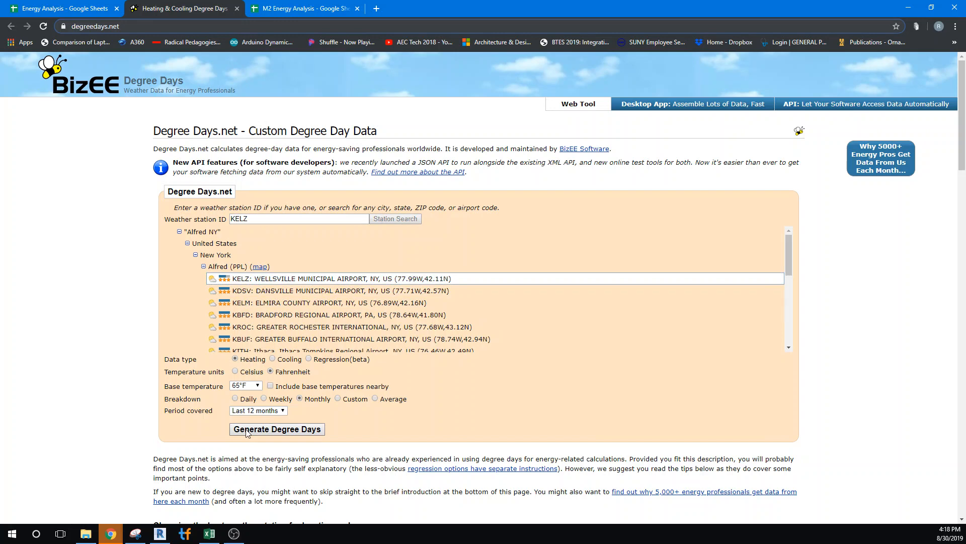
{"action": "left_click", "coordinate": [276, 430]}
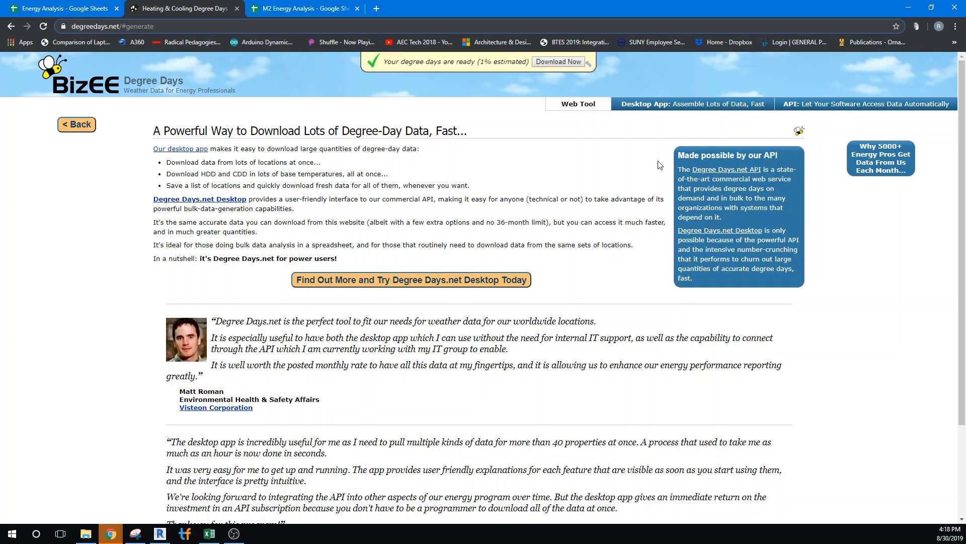
- Download the generated degree-day data to the Desktop as KELZ_HDD_65F.csv and open the file
{"action": "left_click", "coordinate": [556, 62]}
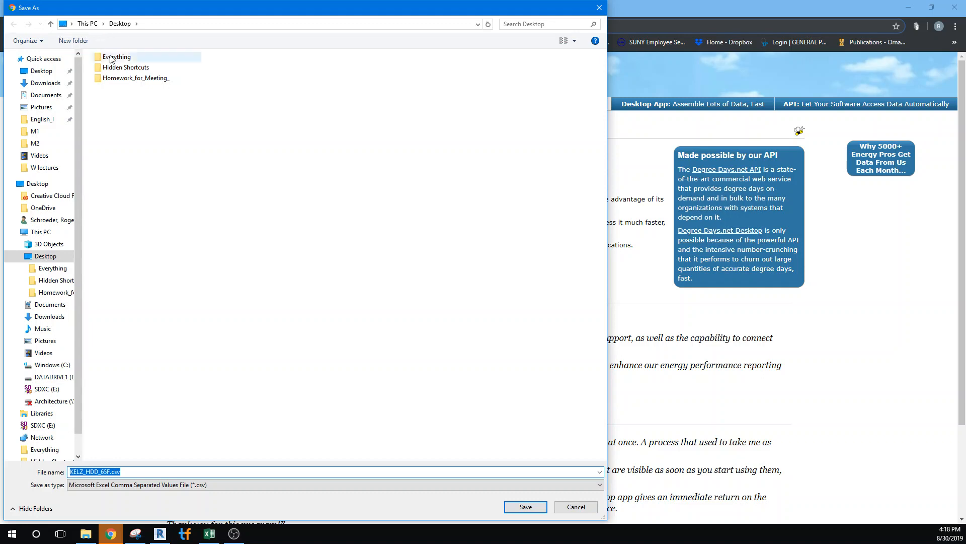
{"action": "left_click", "coordinate": [515, 505]}
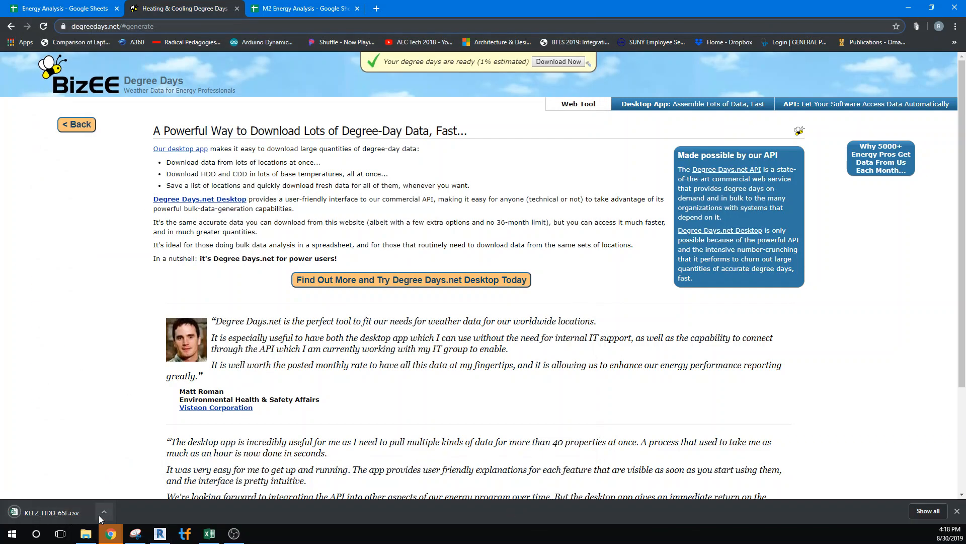
{"action": "left_click", "coordinate": [102, 514]}
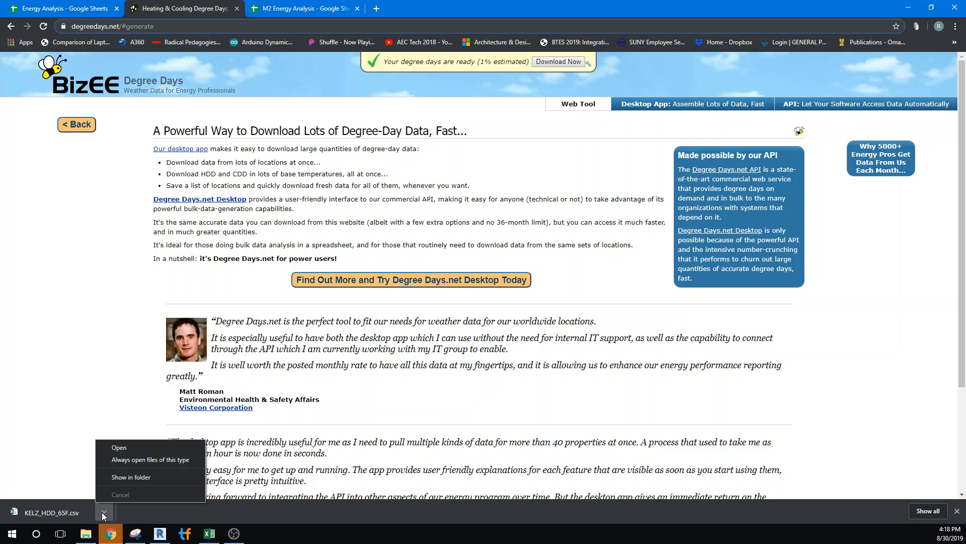
{"action": "left_click", "coordinate": [113, 446]}
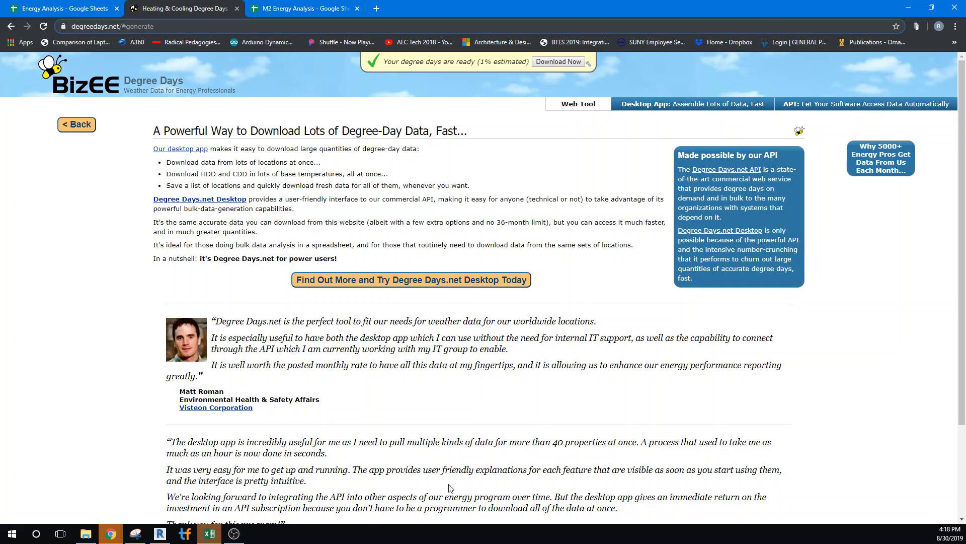
- Switch to the Excel window showing KELZ_HDD_65F and select the degree-day data in A1:D19
{"action": "left_click", "coordinate": [209, 535]}
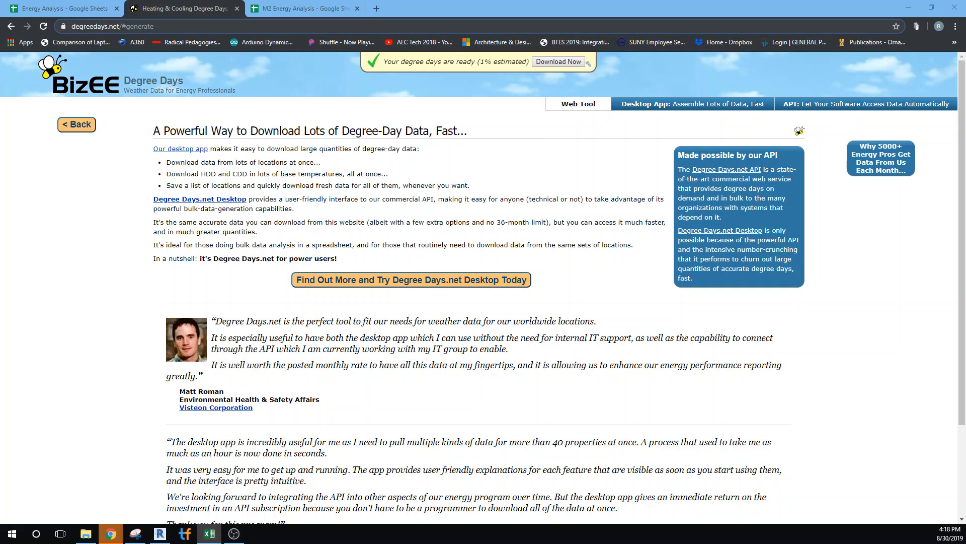
{"action": "left_click_drag", "start_coordinate": [876, 96], "coordinate": [355, 50]}
{"action": "left_click", "coordinate": [384, 304]}
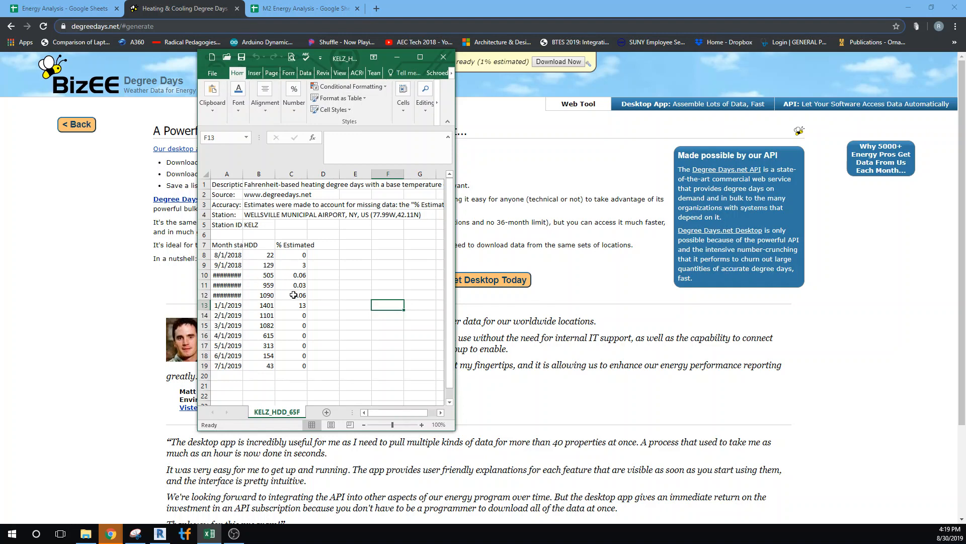
{"action": "left_click_drag", "start_coordinate": [225, 184], "coordinate": [335, 374]}
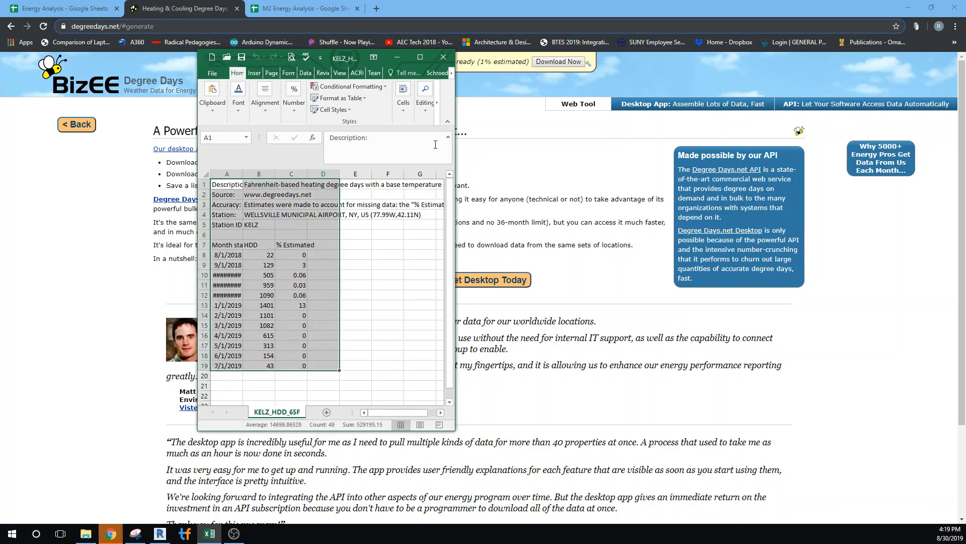
- Return to the Energy Analysis spreadsheet and inspect the formula in the Total for Heating row's HDD cell
{"action": "left_click", "coordinate": [295, 9]}
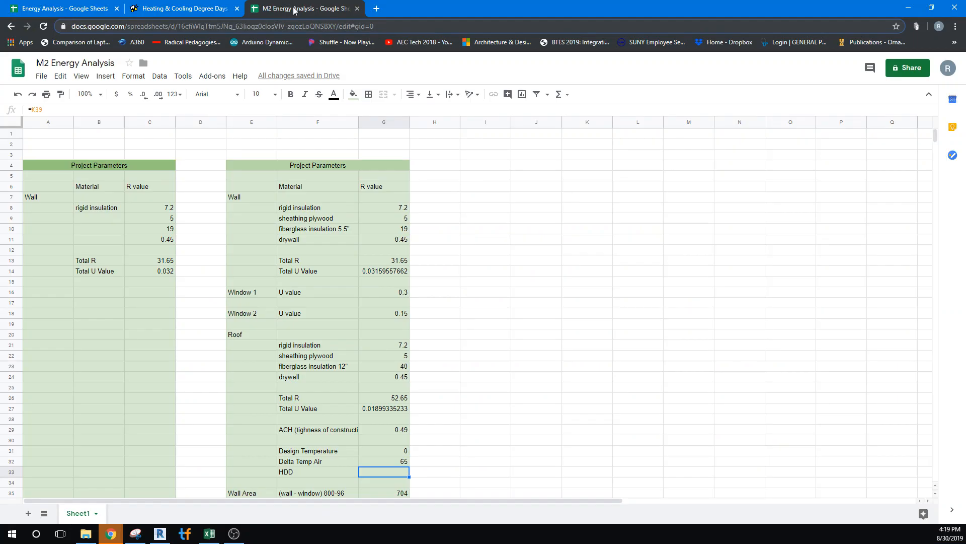
{"action": "left_click", "coordinate": [70, 9]}
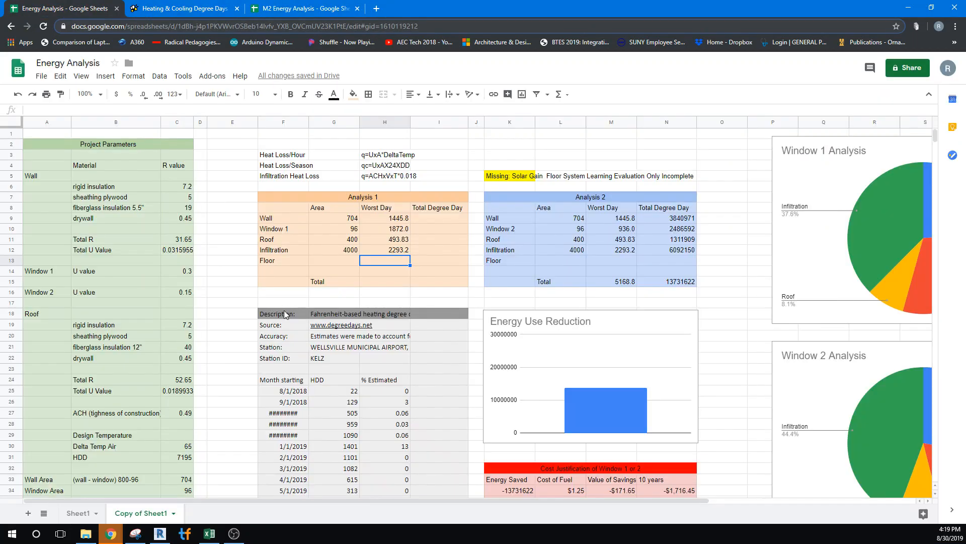
{"action": "scroll", "coordinate": [356, 438], "scroll_direction": "down", "scroll_amount": 2}
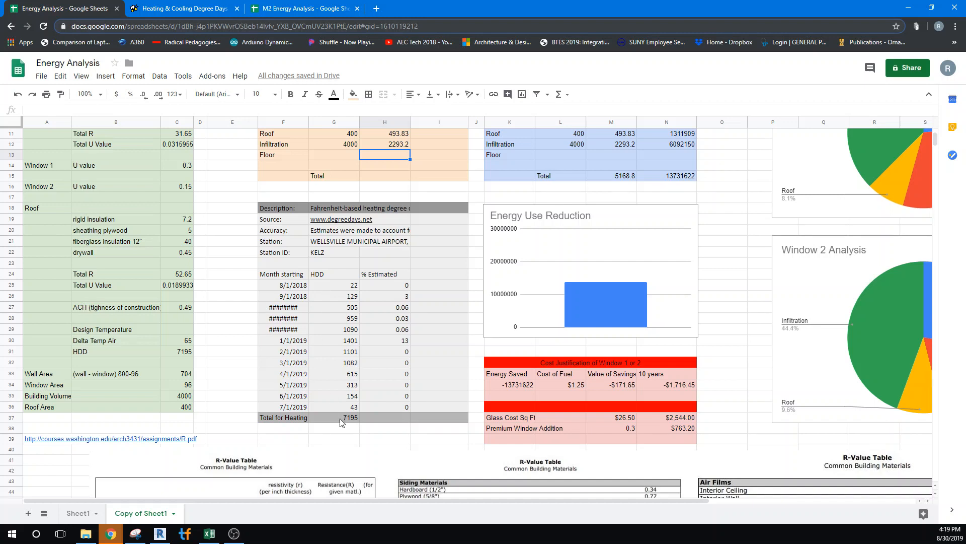
{"action": "left_click", "coordinate": [340, 417]}
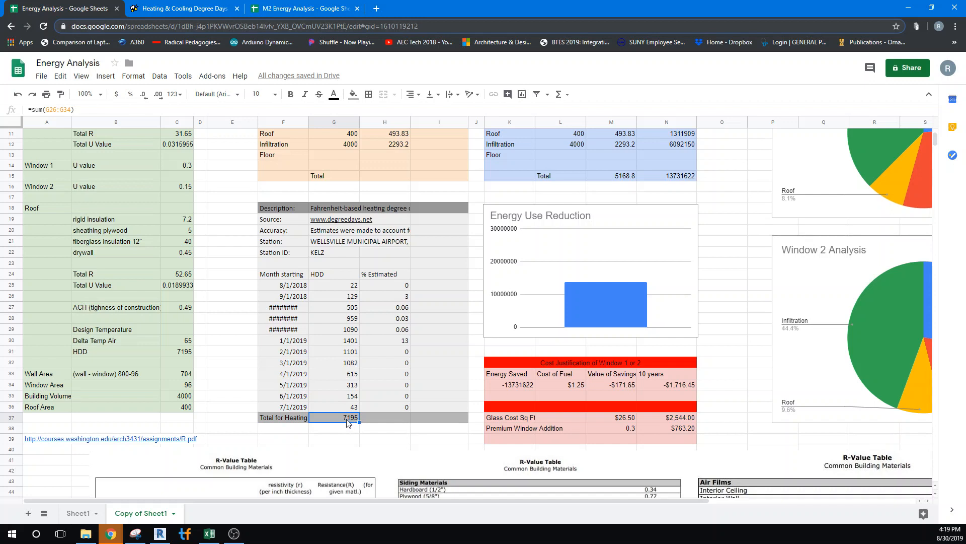
- Inspect how the HDD cell in Project Parameters references the Total for Heating cell in the degree-day table
{"action": "left_click", "coordinate": [174, 355]}
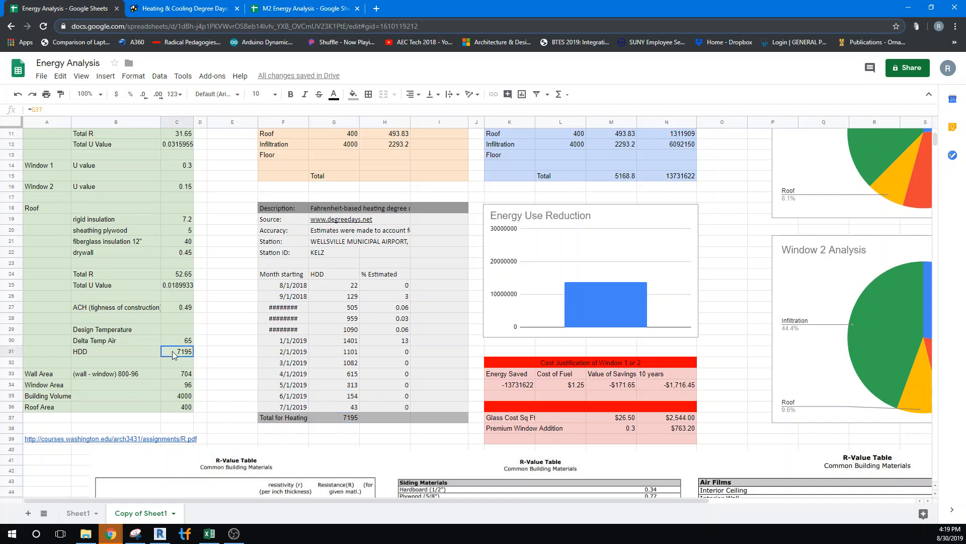
{"action": "left_click", "coordinate": [331, 417]}
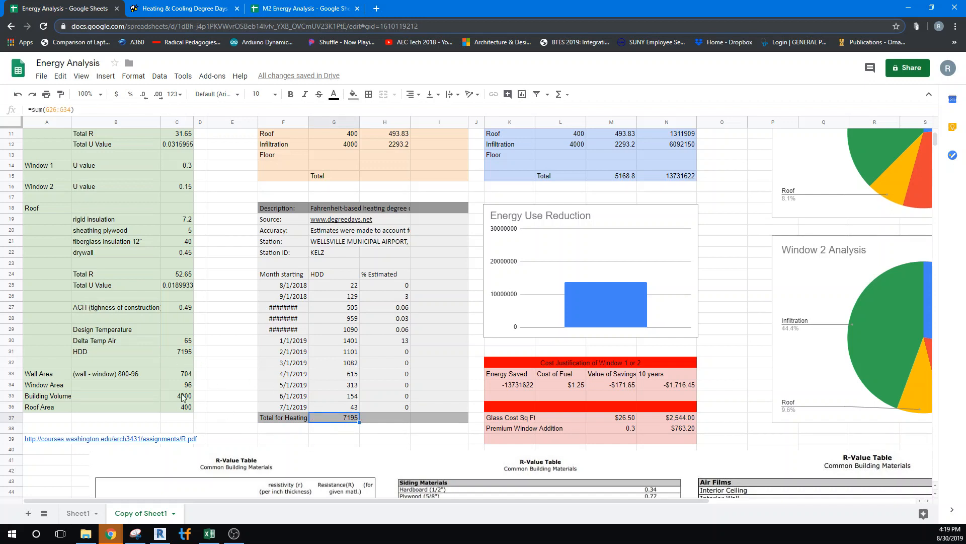
{"action": "left_click", "coordinate": [174, 353]}
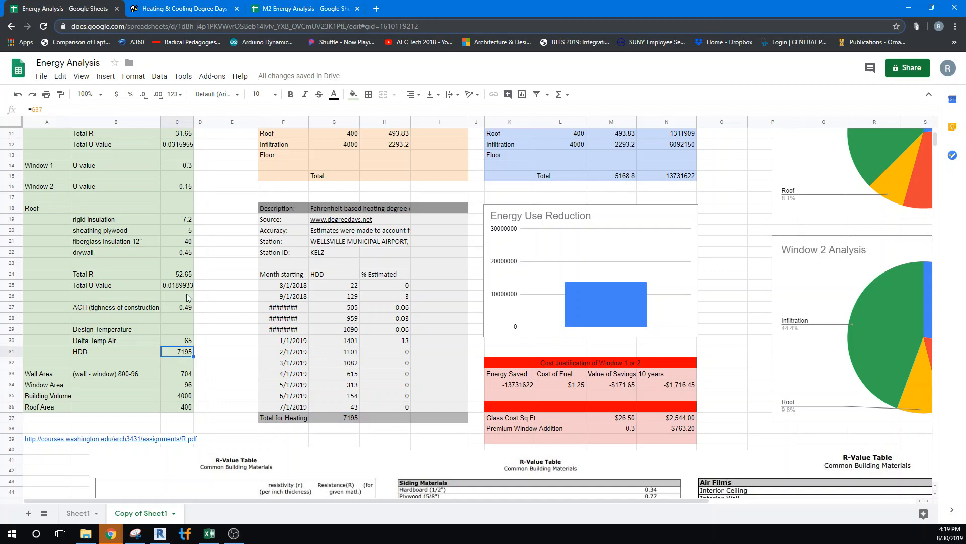
- Calculate the Wall's Total Degree Day heat loss in Analysis 1 with the formula =C12*C33*24*C31
{"action": "scroll", "coordinate": [319, 316], "scroll_direction": "up", "scroll_amount": 2}
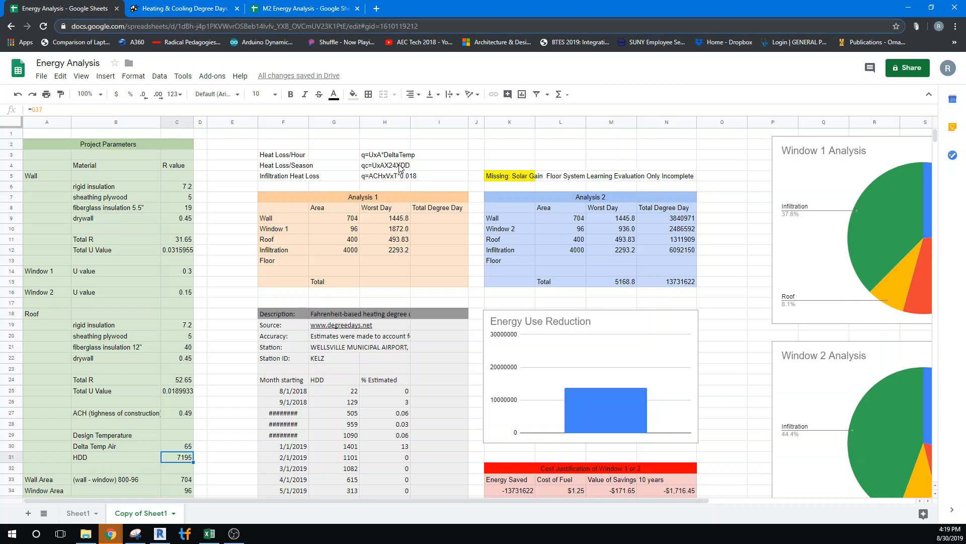
{"action": "left_click", "coordinate": [439, 218]}
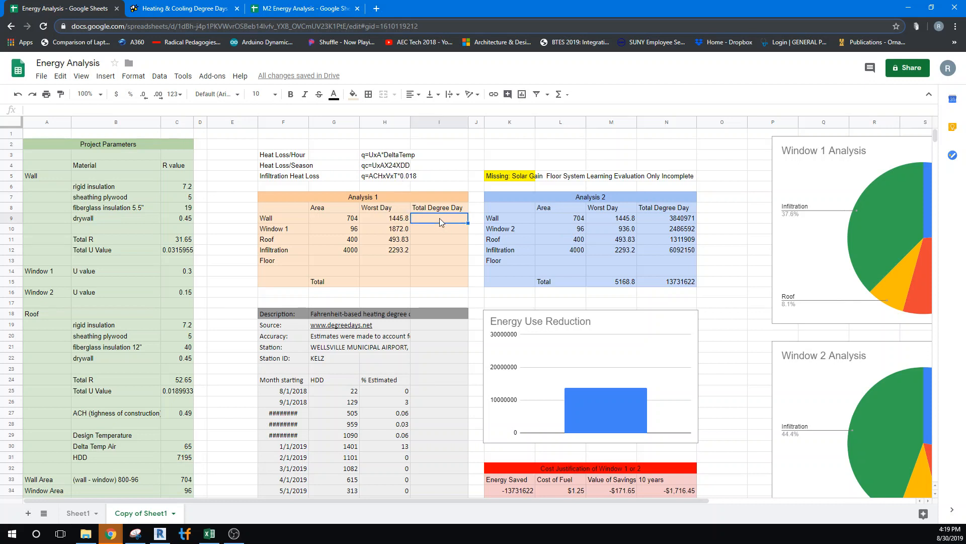
{"action": "type", "text": "="}
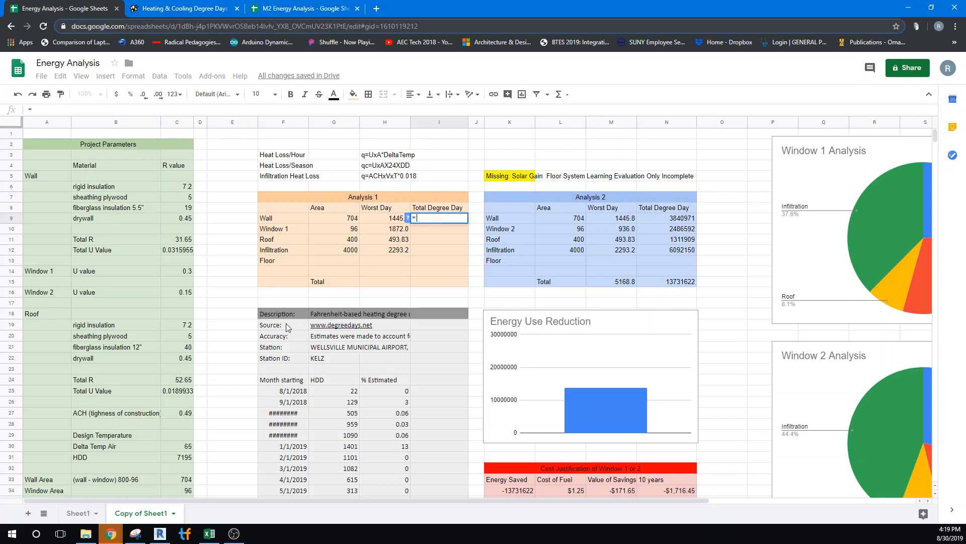
{"action": "left_click", "coordinate": [182, 254]}
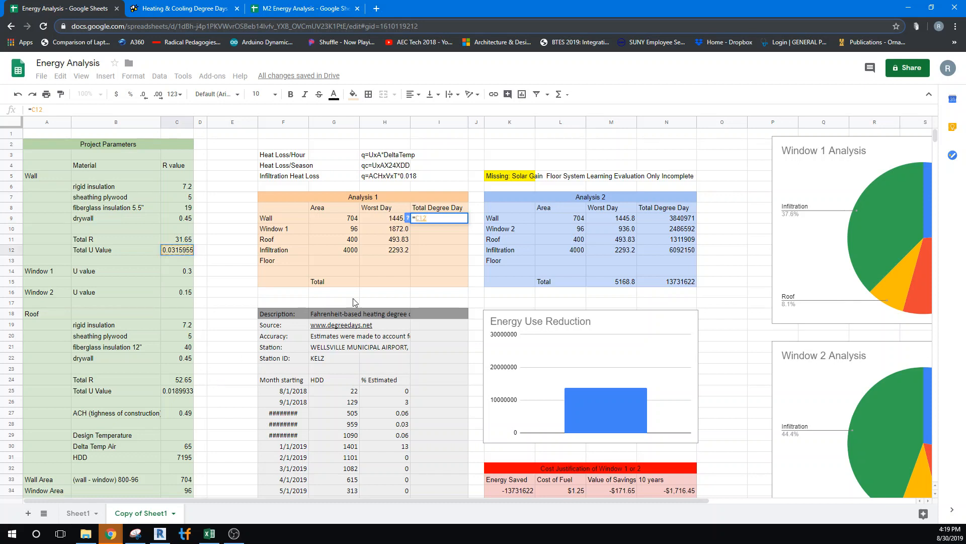
{"action": "type", "text": "*"}
{"action": "left_click", "coordinate": [177, 482]}
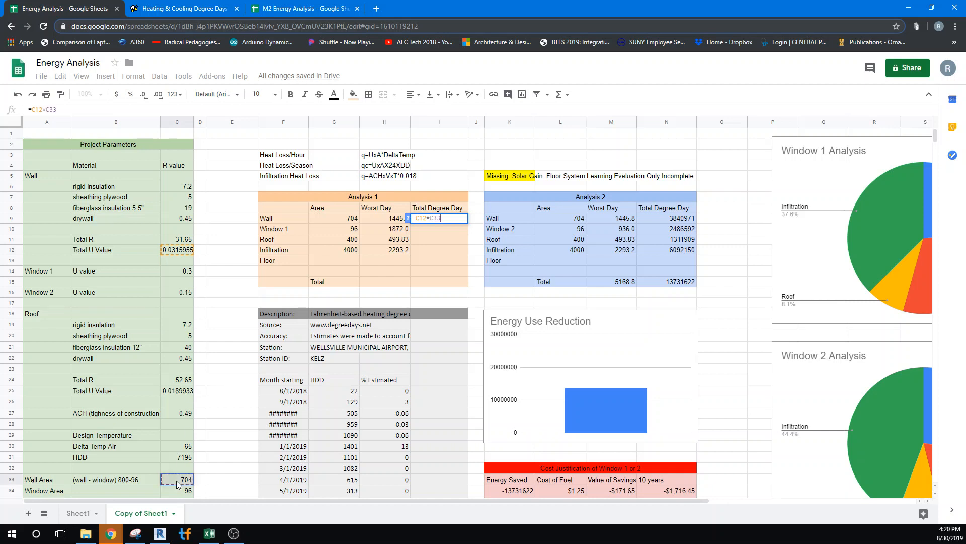
{"action": "type", "text": "*24"}
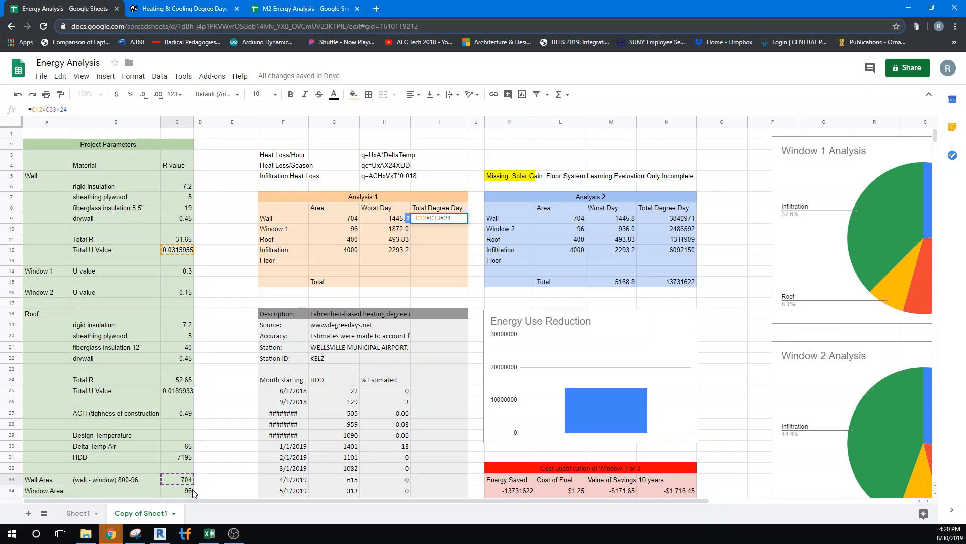
{"action": "type", "text": "X"}
{"action": "key", "text": "BackSpace"}
{"action": "type", "text": "*"}
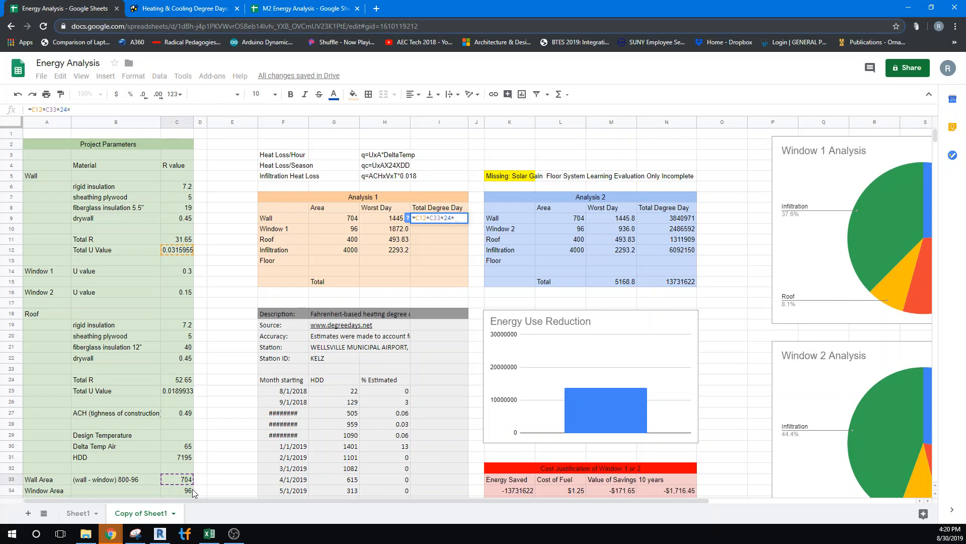
{"action": "left_click", "coordinate": [184, 458]}
{"action": "key", "text": "Return"}
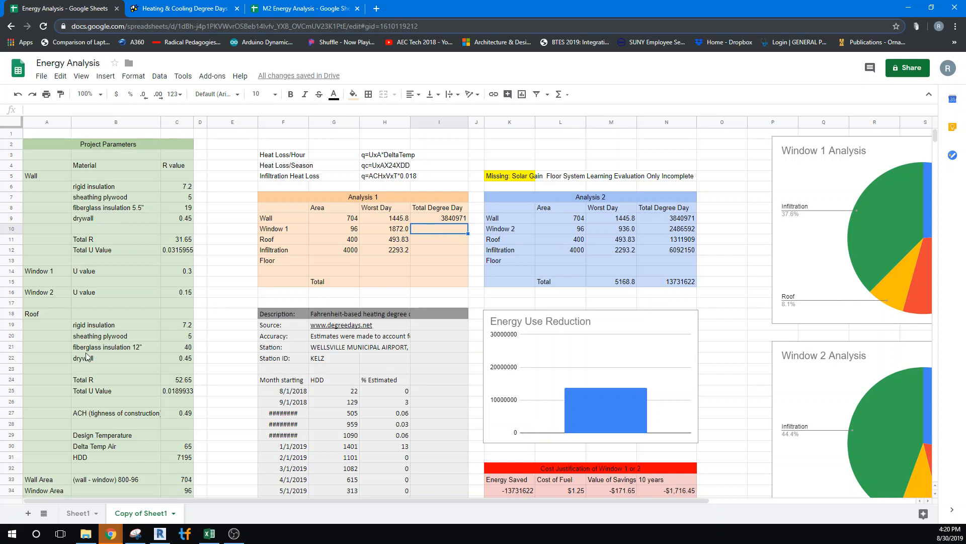
- Calculate Window 1's Total Degree Day heat loss in Analysis 1 with the formula =C14*C34*24*C31
{"action": "type", "text": "="}
{"action": "left_click", "coordinate": [181, 294]}
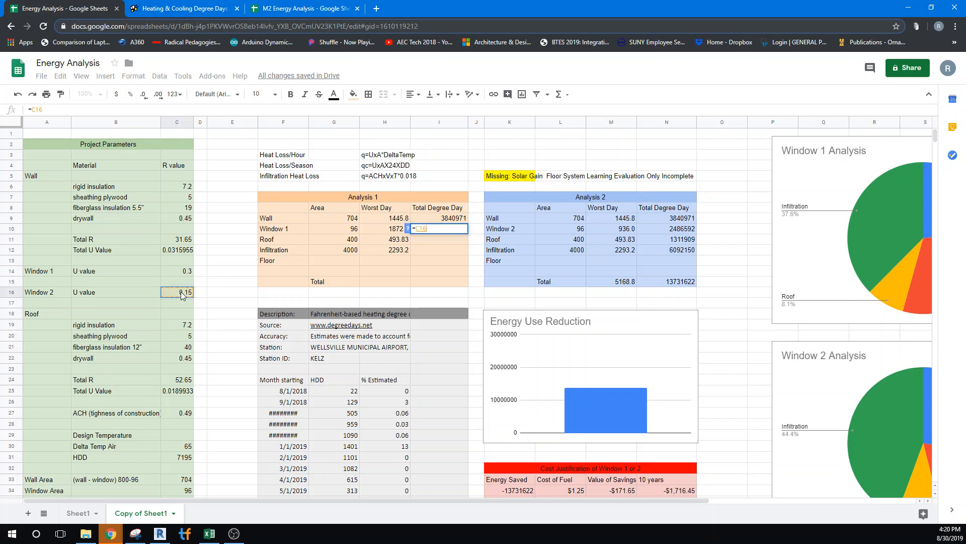
{"action": "left_click", "coordinate": [178, 274]}
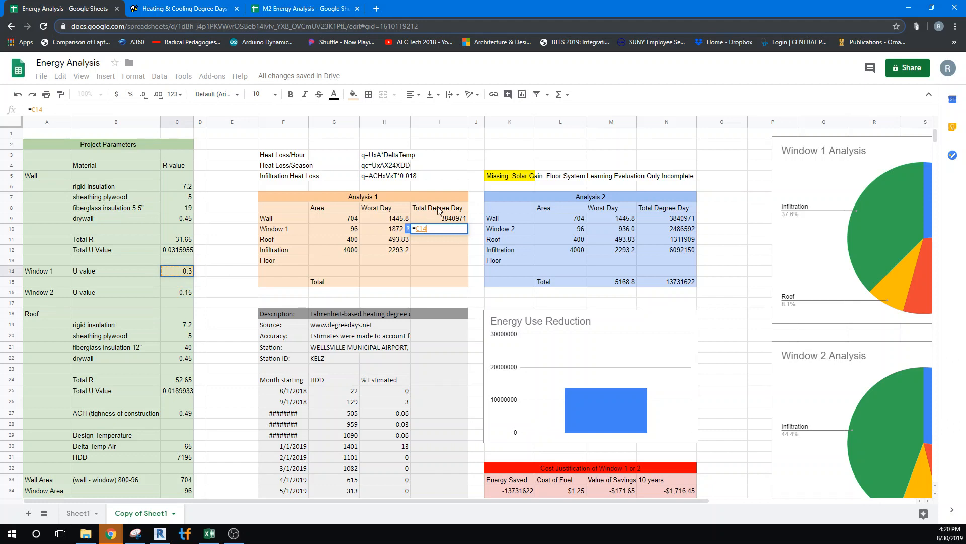
{"action": "type", "text": "*"}
{"action": "left_click", "coordinate": [172, 491]}
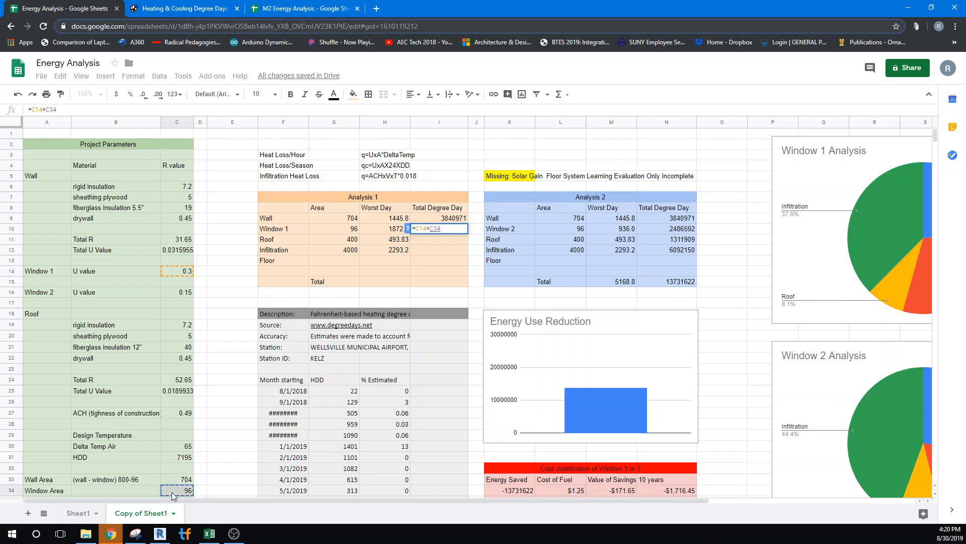
{"action": "type", "text": "*"}
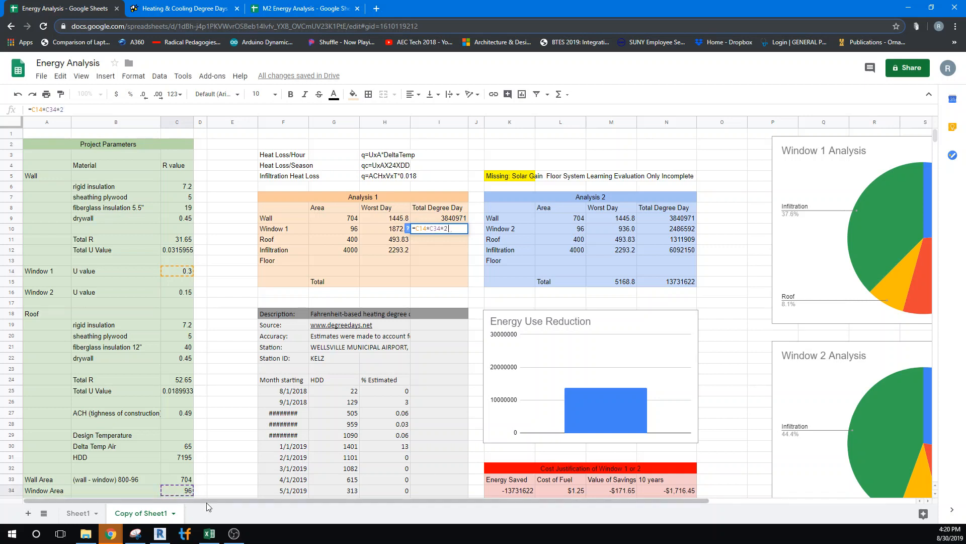
{"action": "type", "text": "24*"}
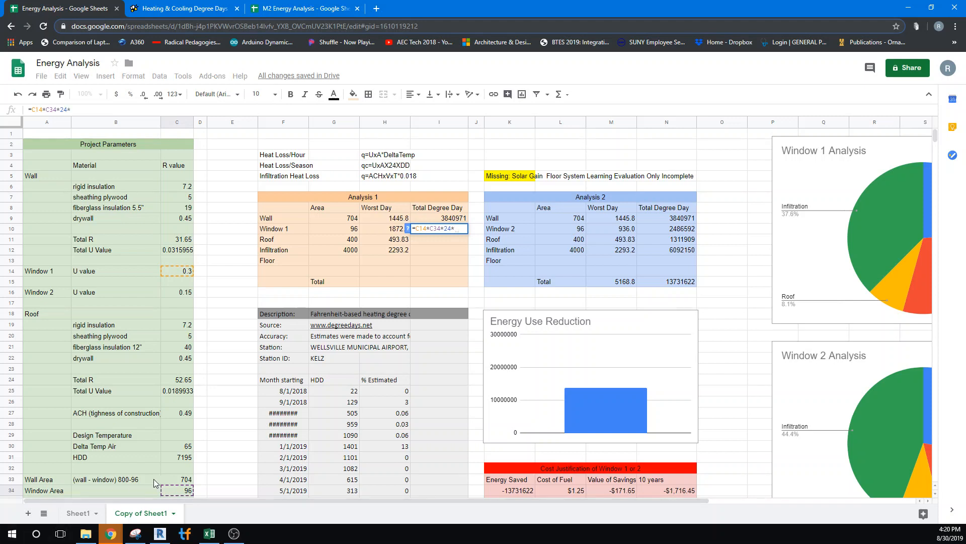
{"action": "left_click", "coordinate": [173, 458]}
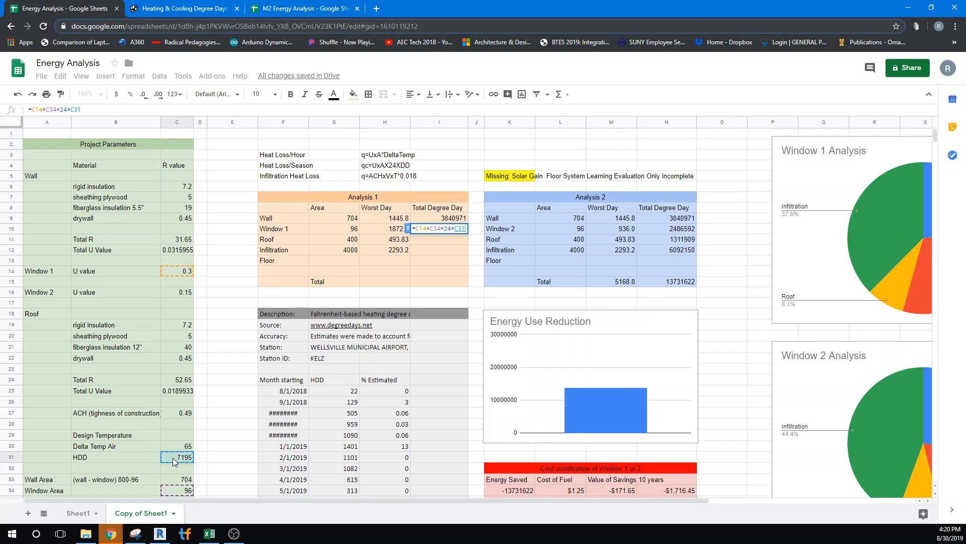
{"action": "key", "text": "Return"}
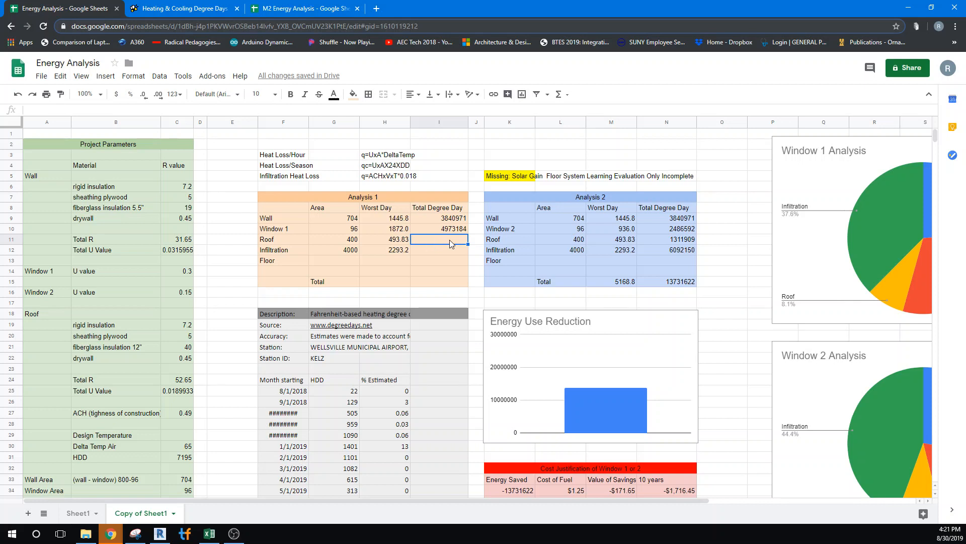
- Calculate the Roof's Total Degree Day heat loss in Analysis 1 with the formula =C25*C36*24*C31
{"action": "type", "text": "="}
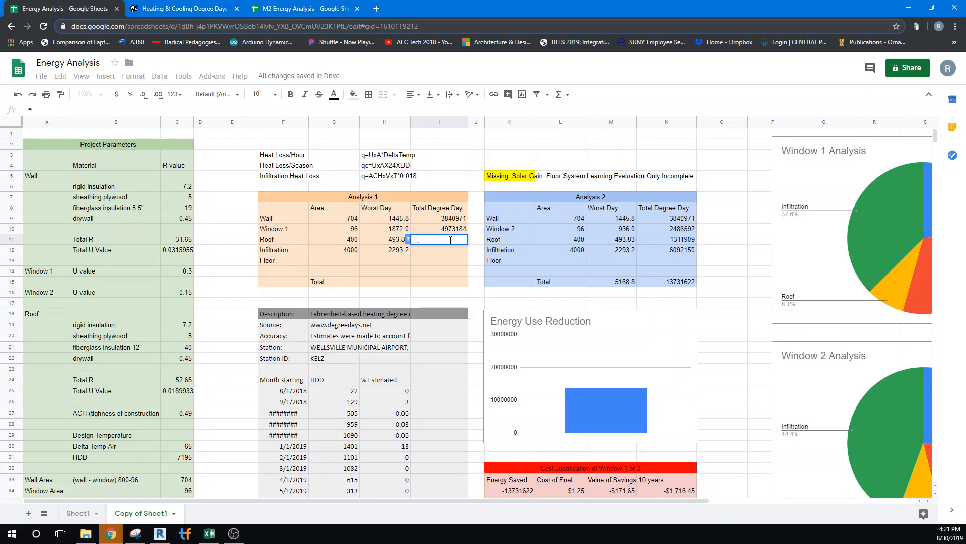
{"action": "left_click", "coordinate": [177, 391]}
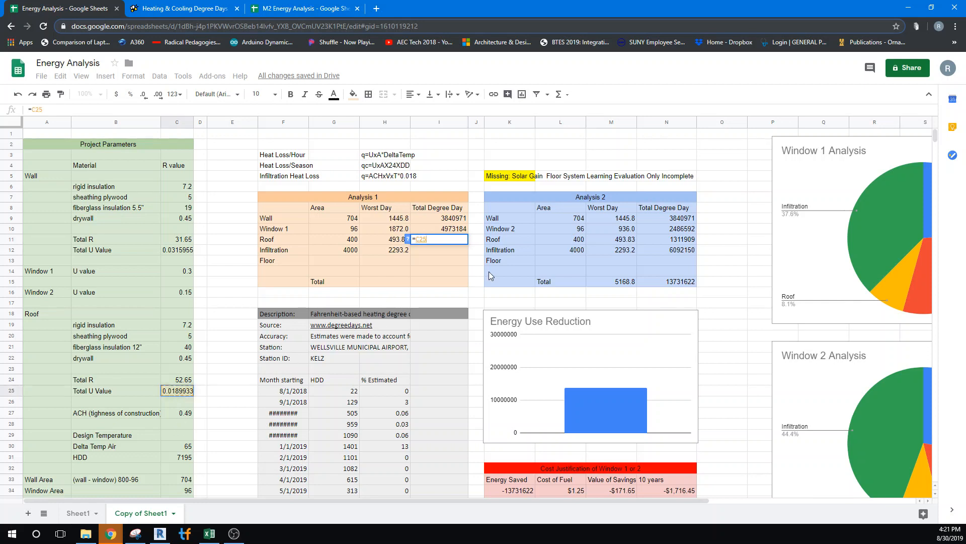
{"action": "type", "text": "*"}
{"action": "scroll", "coordinate": [106, 486], "scroll_direction": "down", "scroll_amount": 2}
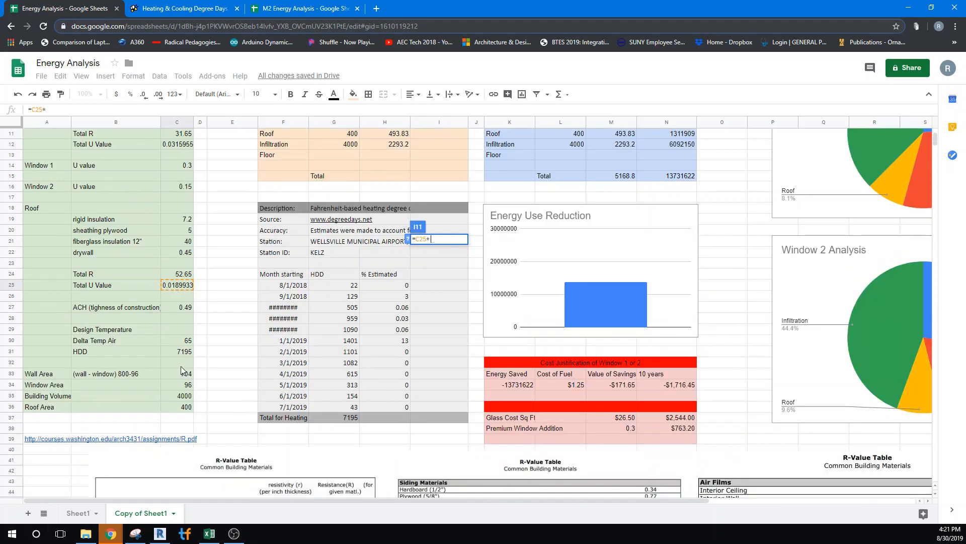
{"action": "left_click", "coordinate": [179, 406]}
{"action": "scroll", "coordinate": [193, 394], "scroll_direction": "up", "scroll_amount": 3}
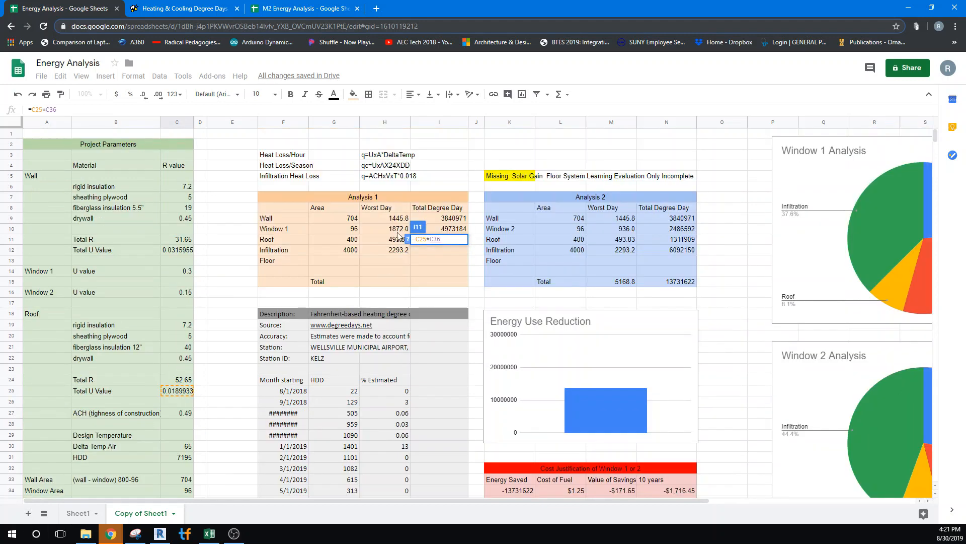
{"action": "type", "text": "*24"}
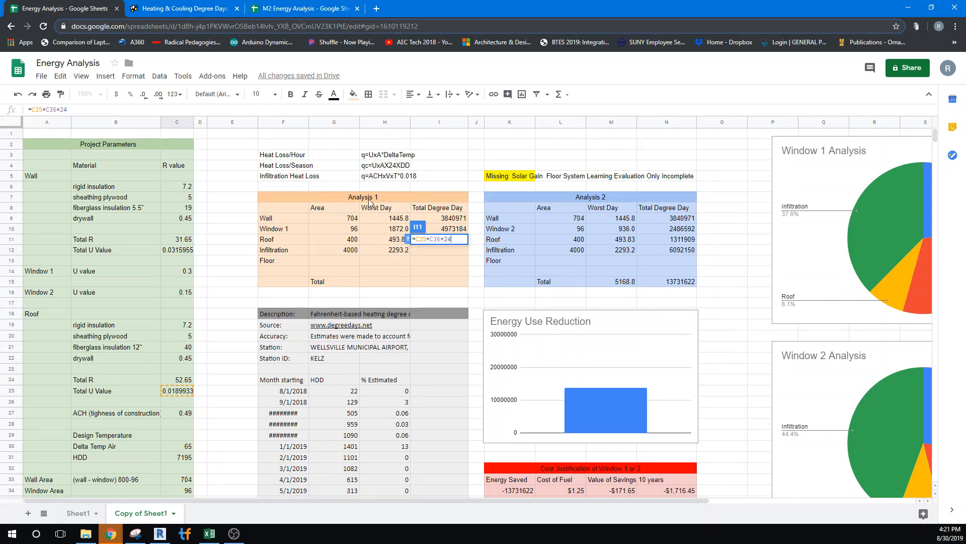
{"action": "type", "text": "*"}
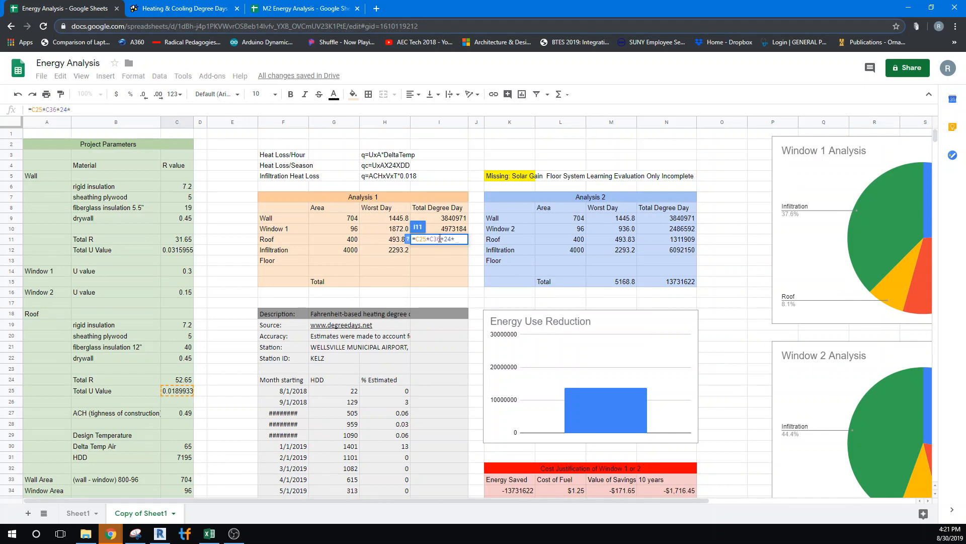
{"action": "left_click", "coordinate": [183, 459]}
{"action": "key", "text": "Return"}
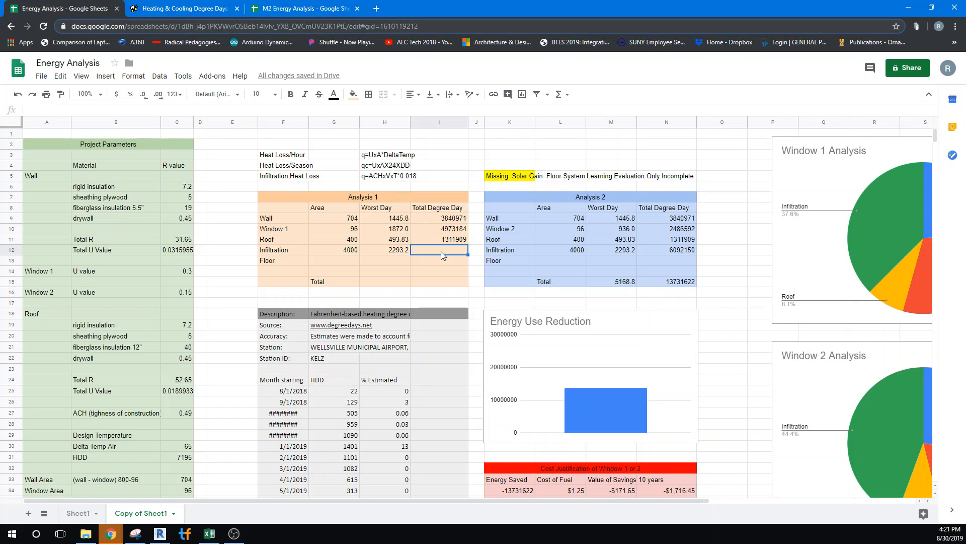
- Calculate Infiltration's Total Degree Day heat loss in Analysis 1 with the formula =C27*C35*24*C31*.018
{"action": "left_click", "coordinate": [174, 414]}
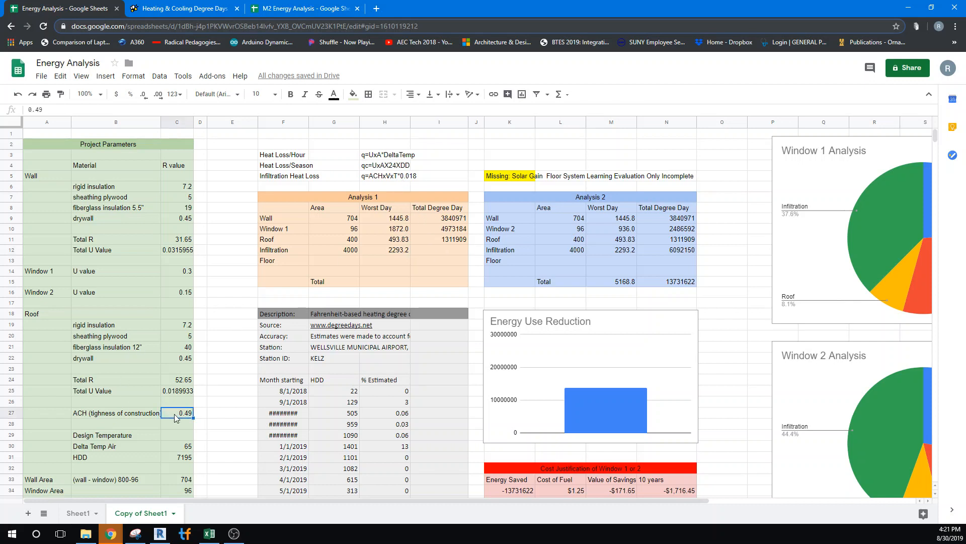
{"action": "left_click", "coordinate": [448, 250]}
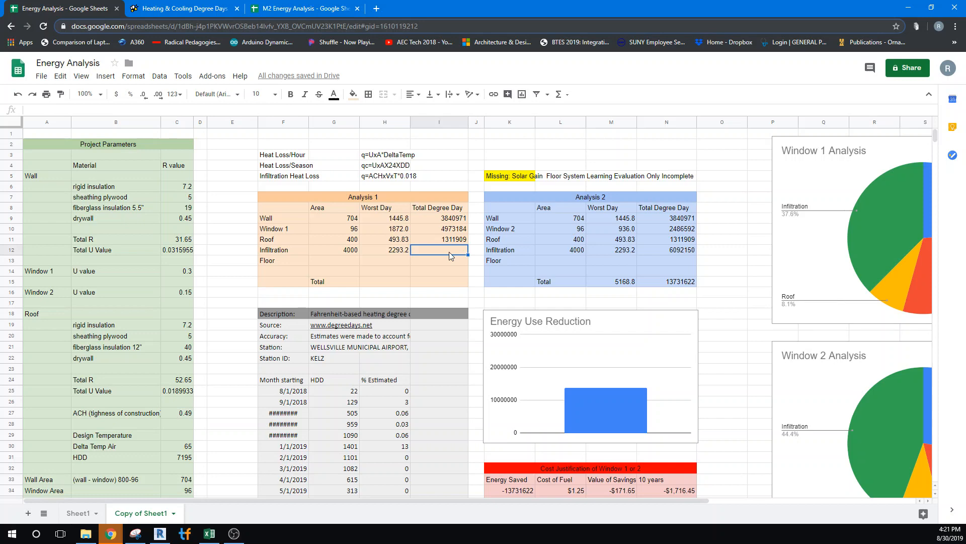
{"action": "type", "text": "="}
{"action": "left_click", "coordinate": [172, 412]}
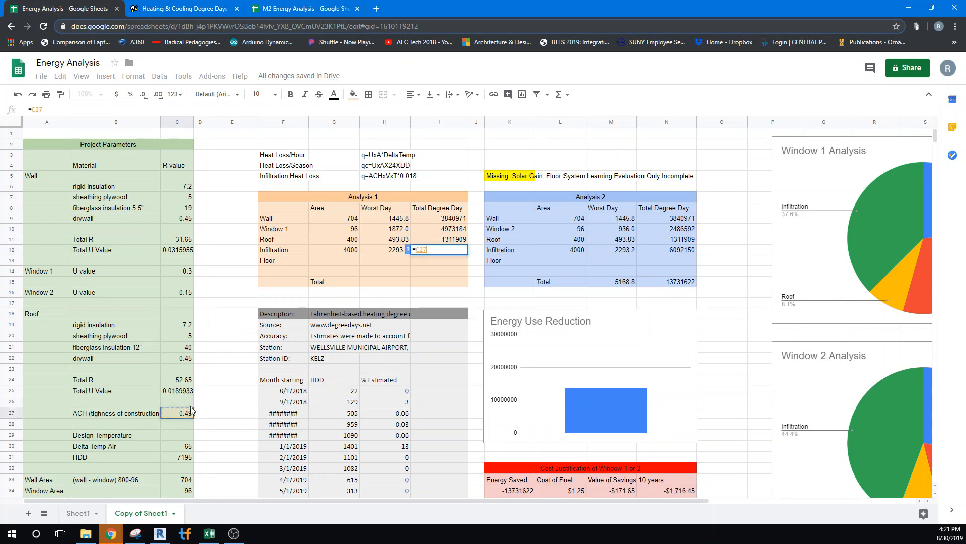
{"action": "scroll", "coordinate": [193, 409], "scroll_direction": "down", "scroll_amount": 3}
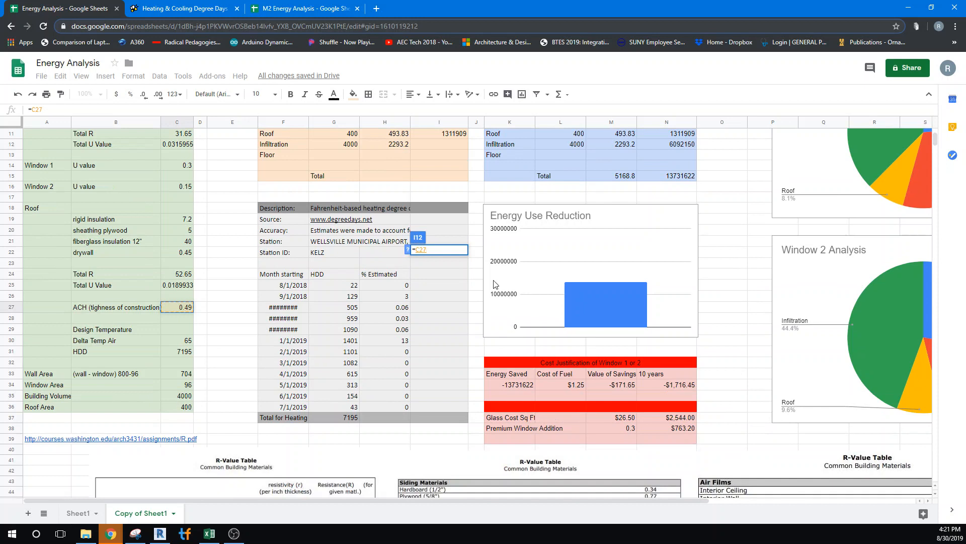
{"action": "type", "text": "*"}
{"action": "left_click", "coordinate": [185, 396]}
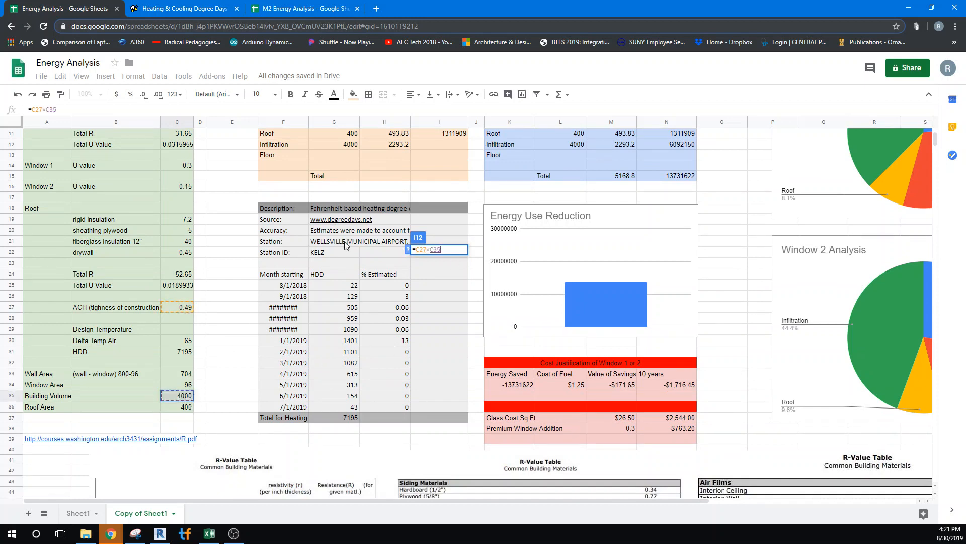
{"action": "scroll", "coordinate": [348, 245], "scroll_direction": "up", "scroll_amount": 2}
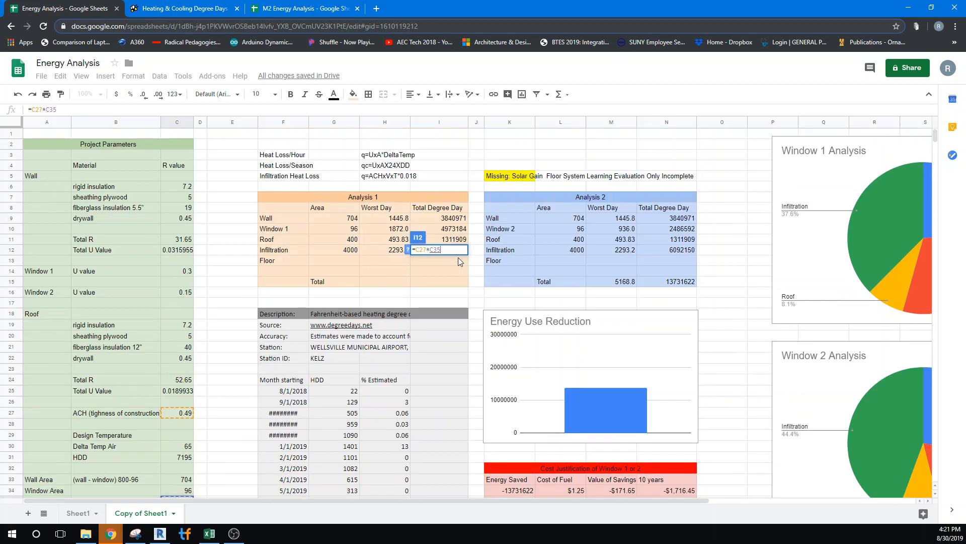
{"action": "type", "text": "*2"}
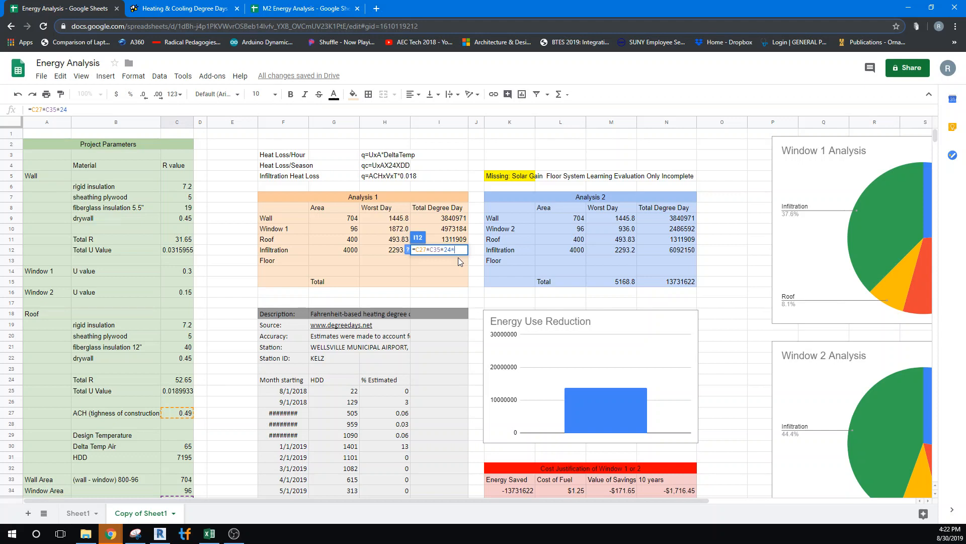
{"action": "type", "text": "4*"}
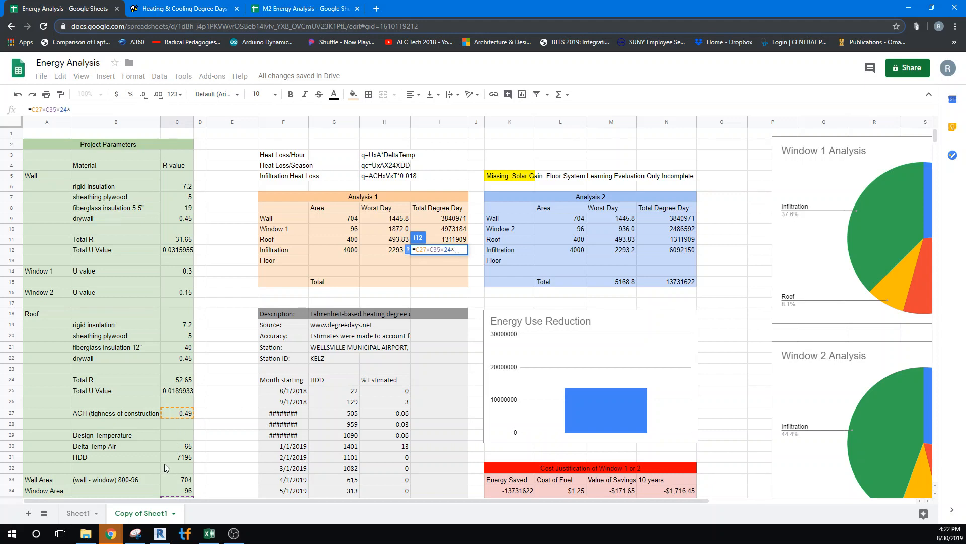
{"action": "left_click", "coordinate": [166, 458]}
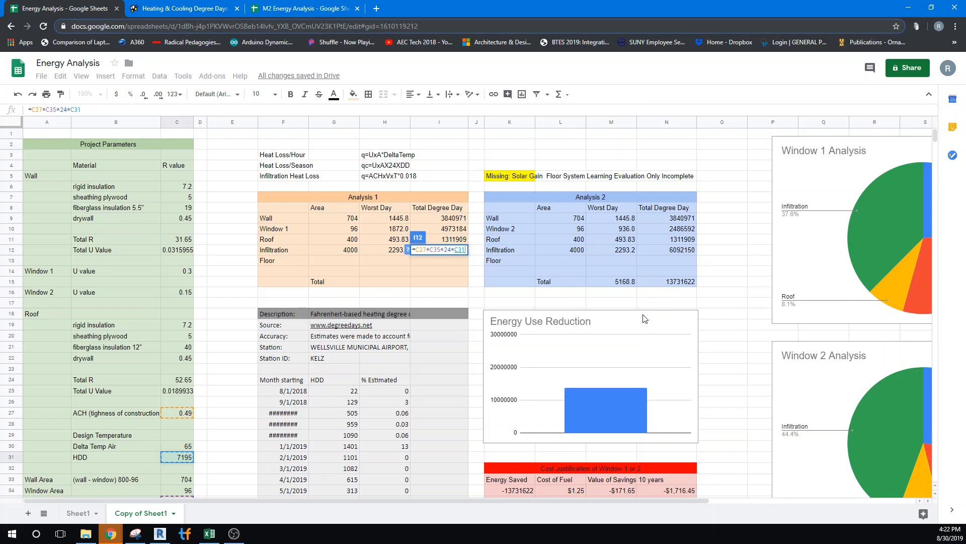
{"action": "type", "text": "*."}
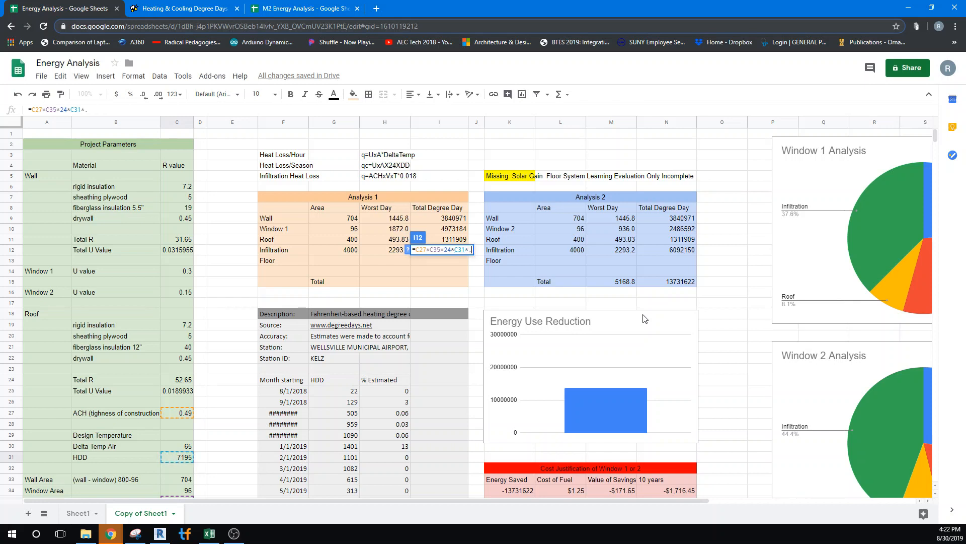
{"action": "type", "text": "018"}
{"action": "key", "text": "Return"}
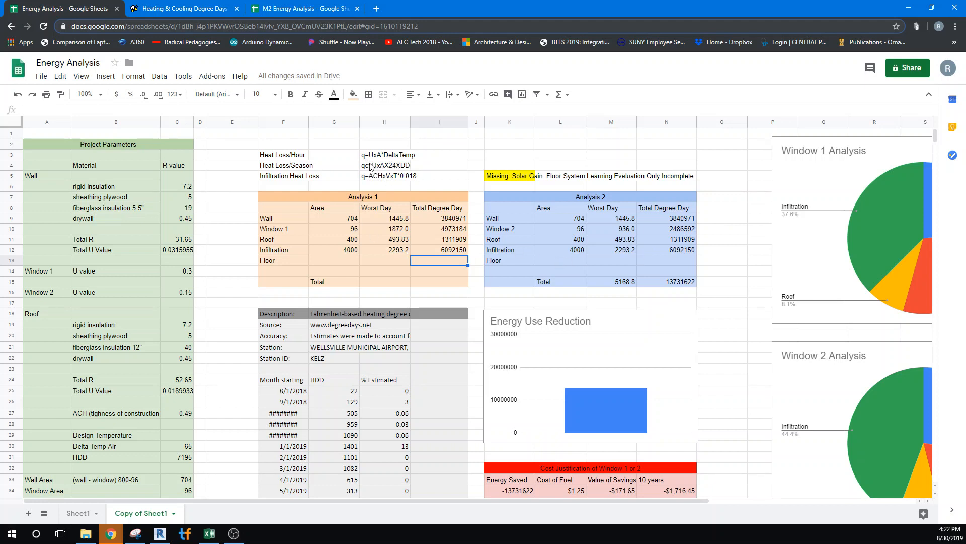
- Total the Worst Day column of Analysis 1 in its Total row with a sum of H9:H12
{"action": "left_click", "coordinate": [383, 282]}
{"action": "type", "text": "=si"}
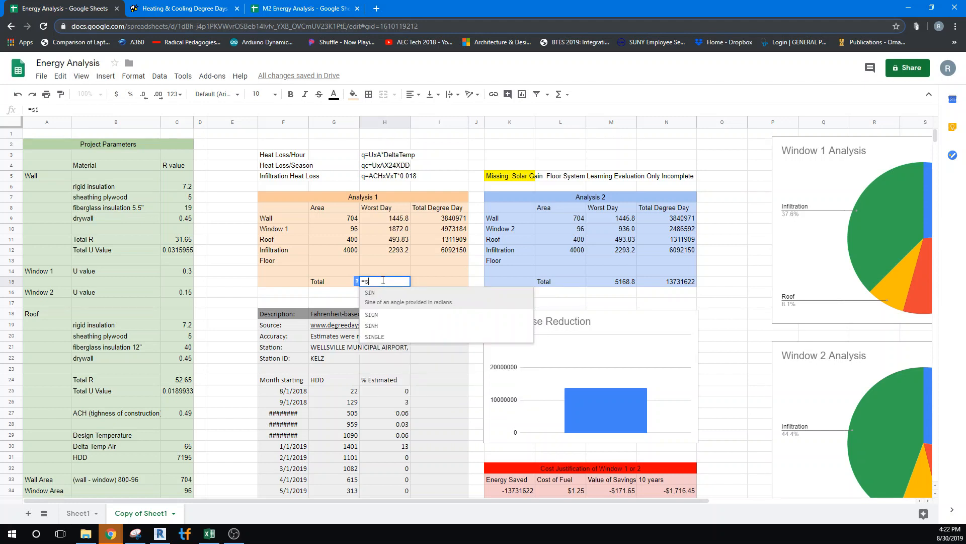
{"action": "key", "text": "BackSpace"}
{"action": "type", "text": "um"}
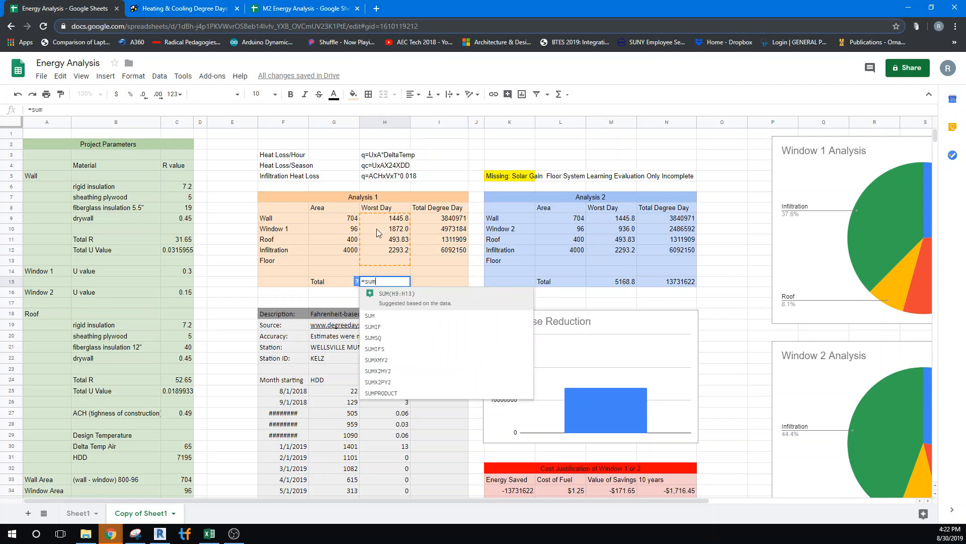
{"action": "left_click_drag", "start_coordinate": [378, 218], "coordinate": [378, 250]}
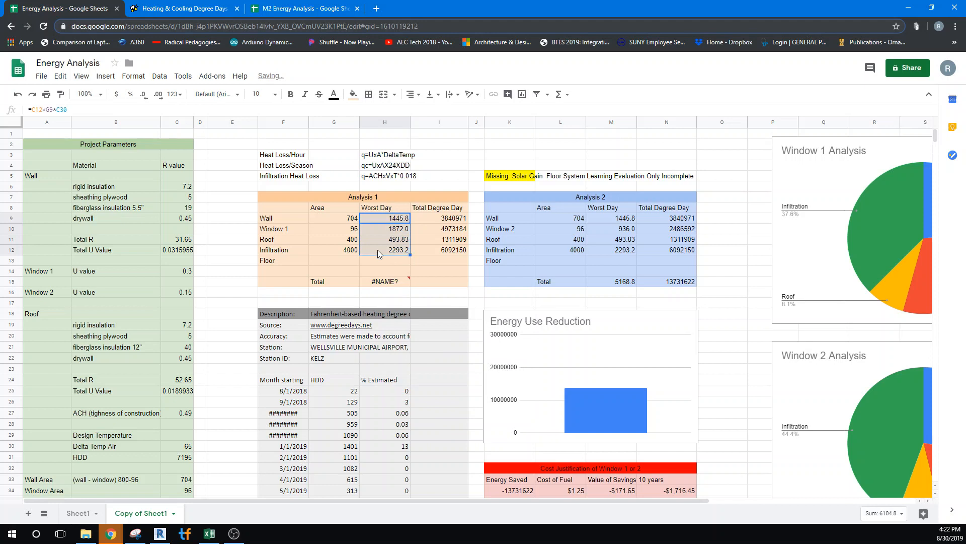
{"action": "left_click", "coordinate": [386, 278]}
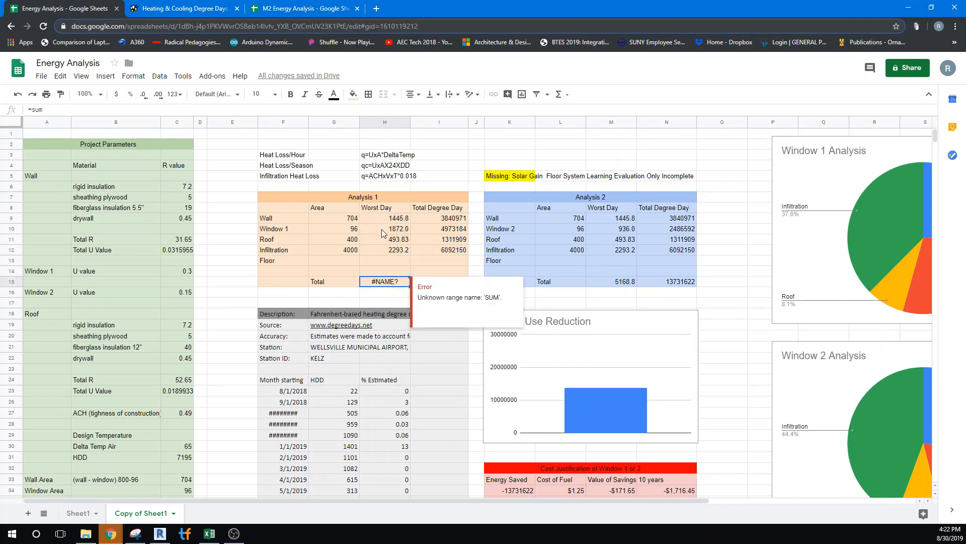
{"action": "left_click", "coordinate": [79, 110]}
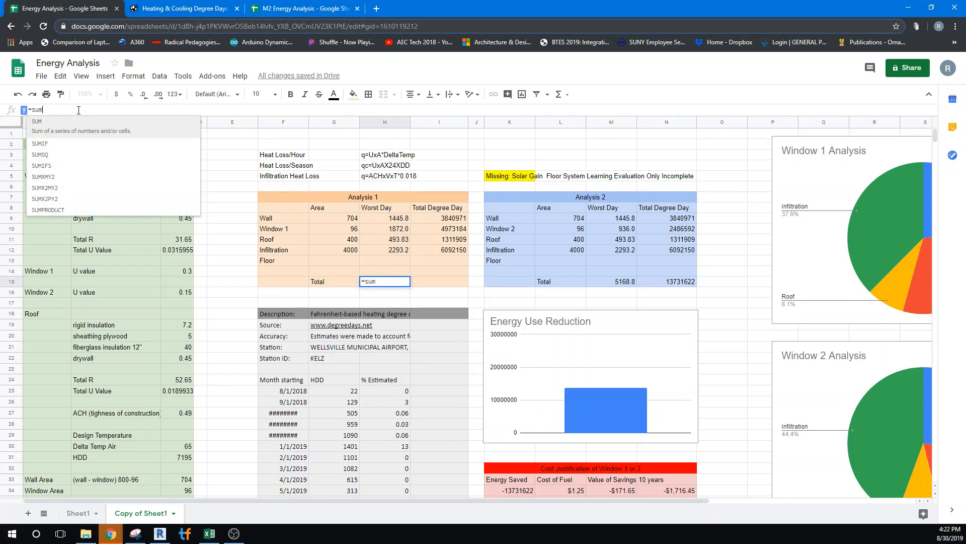
{"action": "type", "text": "("}
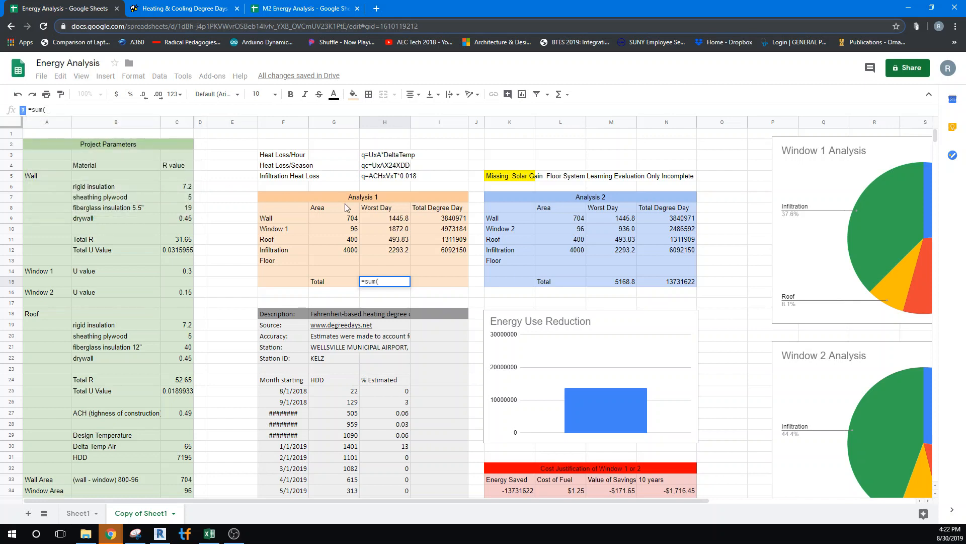
{"action": "left_click_drag", "start_coordinate": [379, 217], "coordinate": [385, 245]}
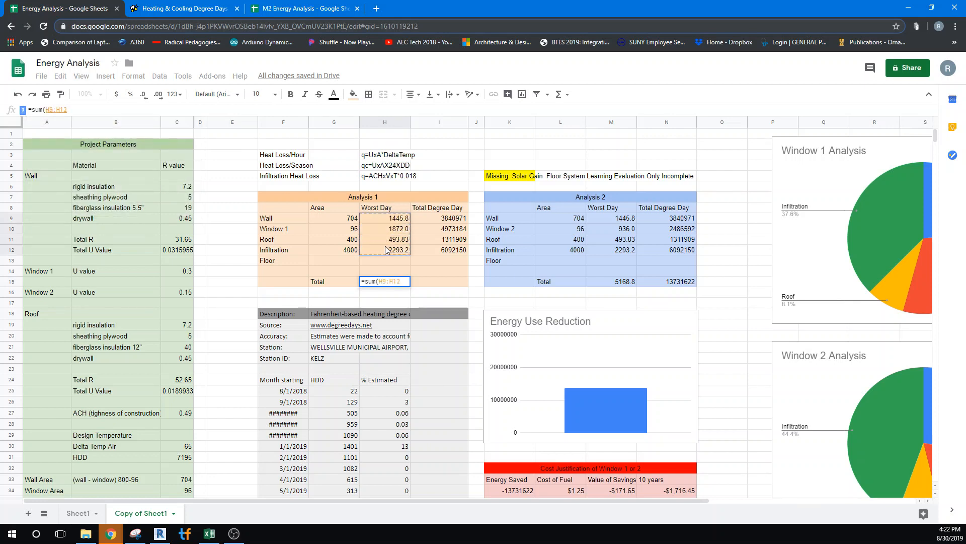
{"action": "key", "text": "Return"}
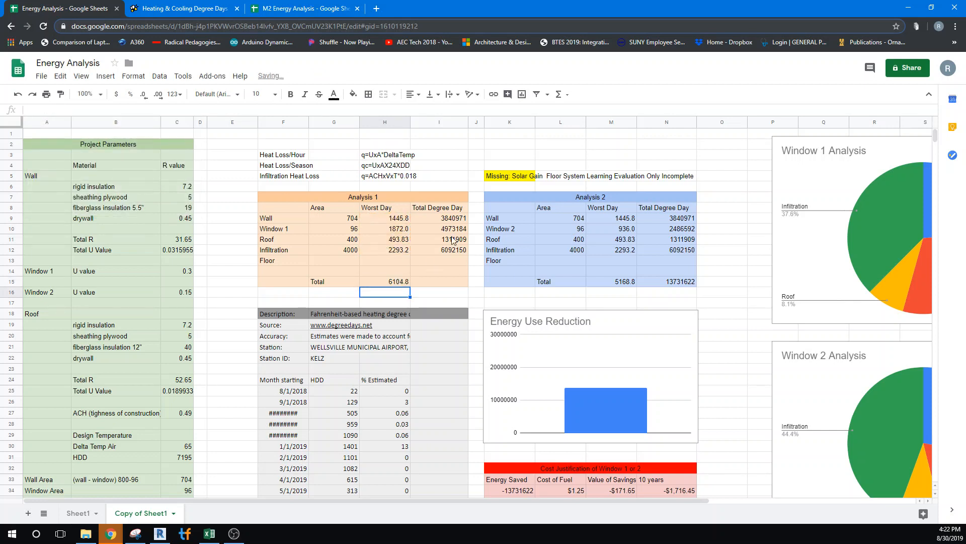
- Total the Total Degree Day column of Analysis 1 in its Total row with the formula =sum(I9:I12)
{"action": "left_click", "coordinate": [445, 282]}
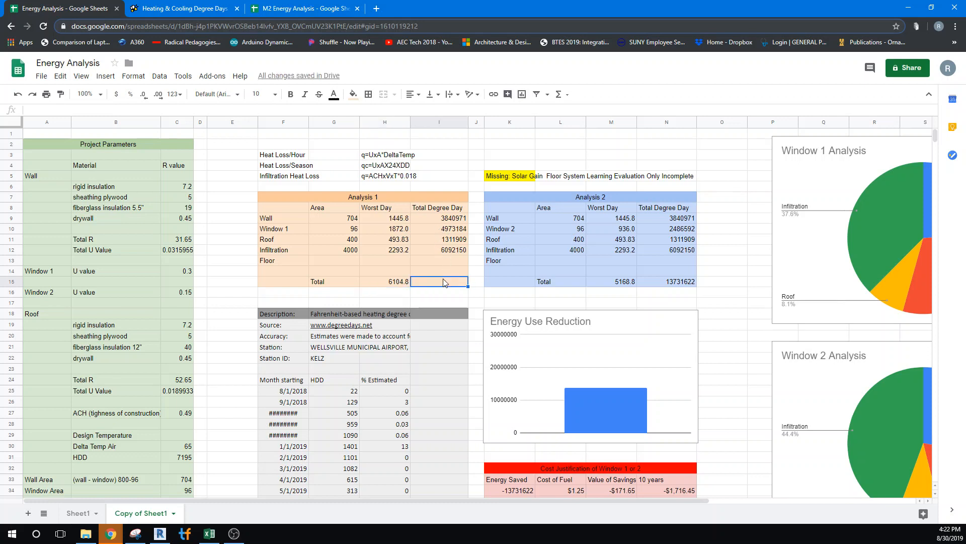
{"action": "type", "text": "=su"}
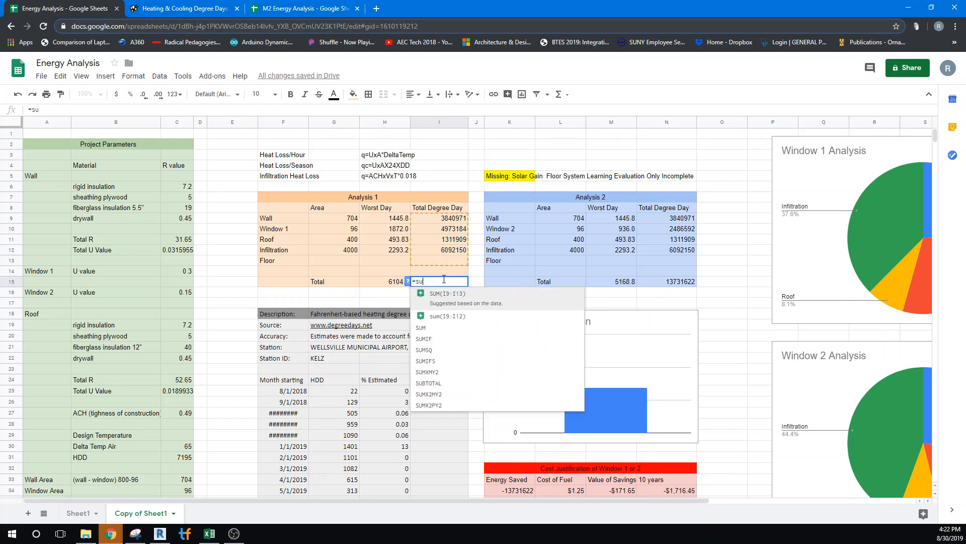
{"action": "type", "text": "m("}
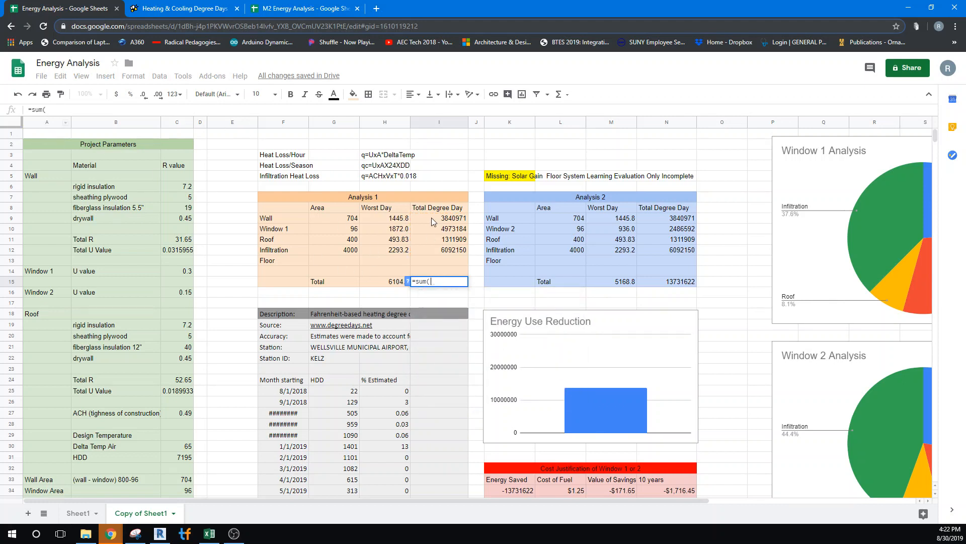
{"action": "left_click_drag", "start_coordinate": [431, 217], "coordinate": [438, 250]}
{"action": "type", "text": ")"}
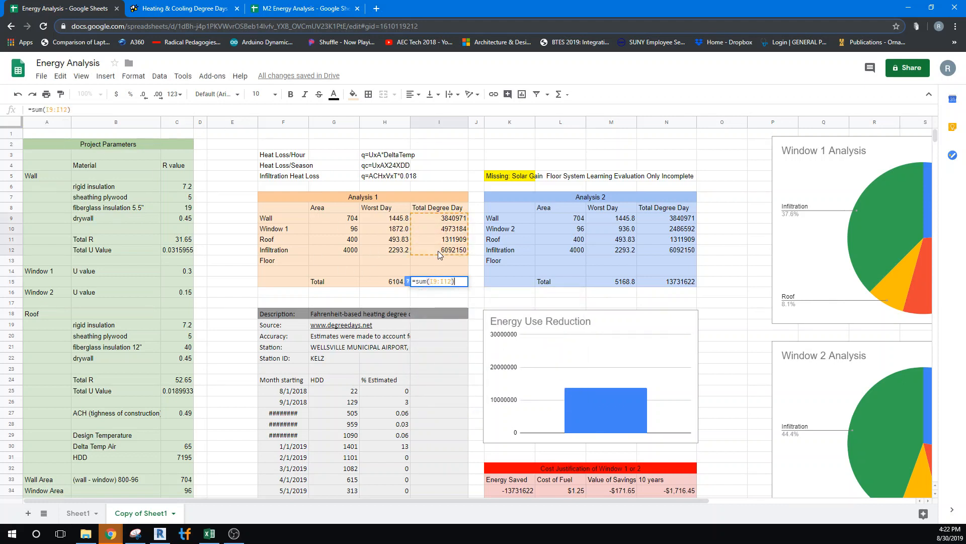
{"action": "key", "text": "Return"}
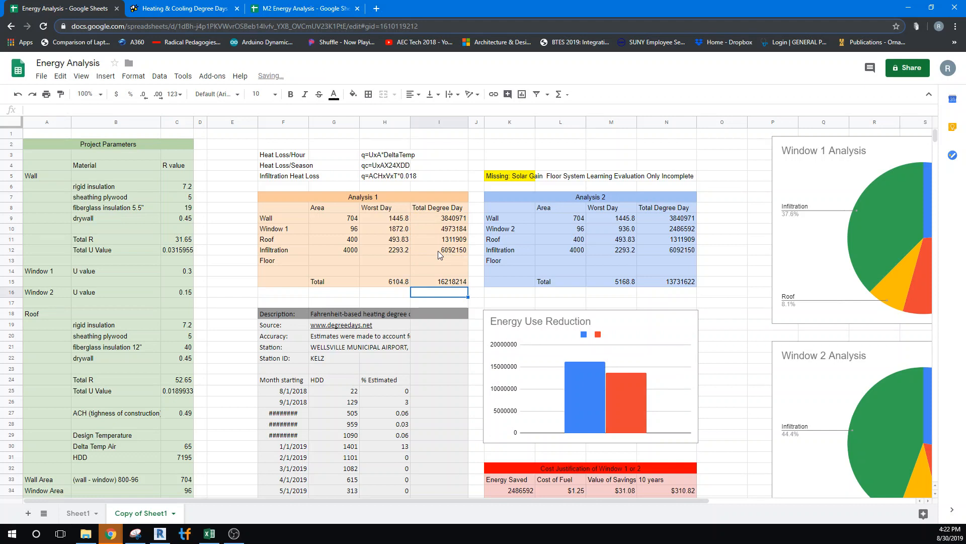